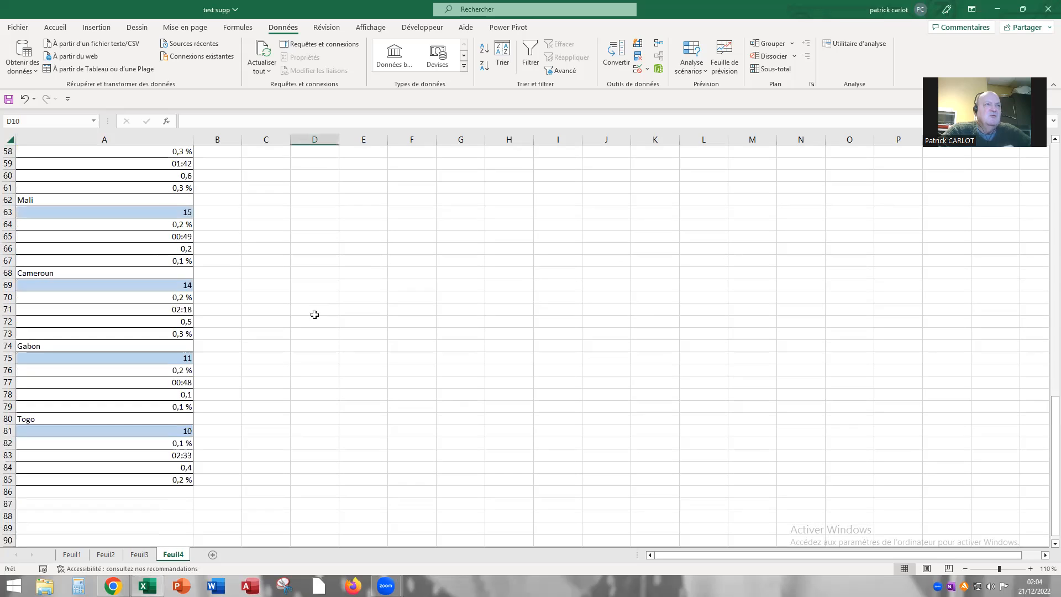
- Examine the country names and their highlighted view counts in column A, from France down to Algérie
scroll(251, 267, up, 1)
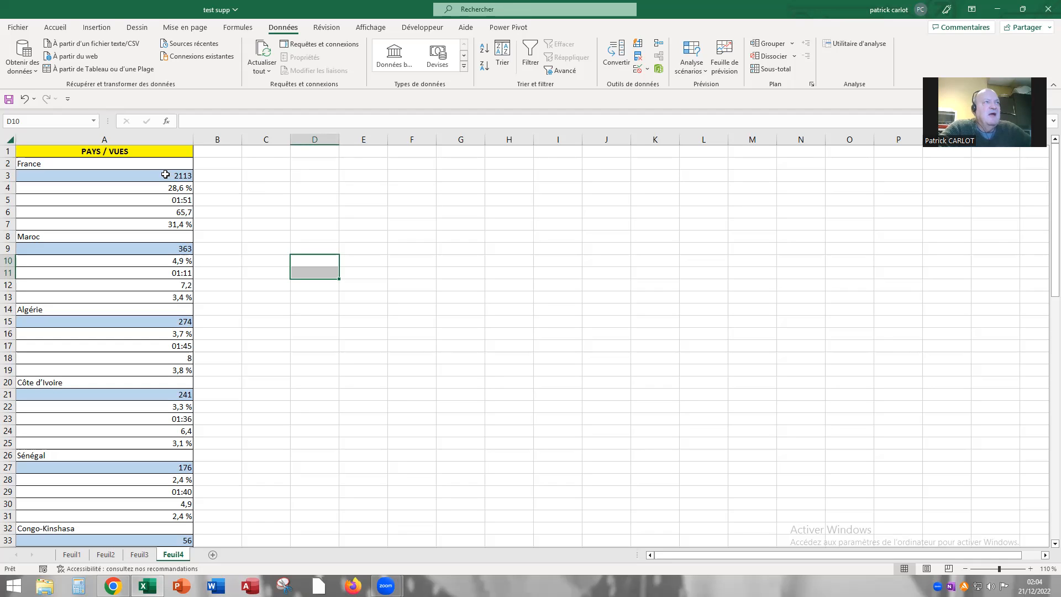
click(88, 162)
click(76, 241)
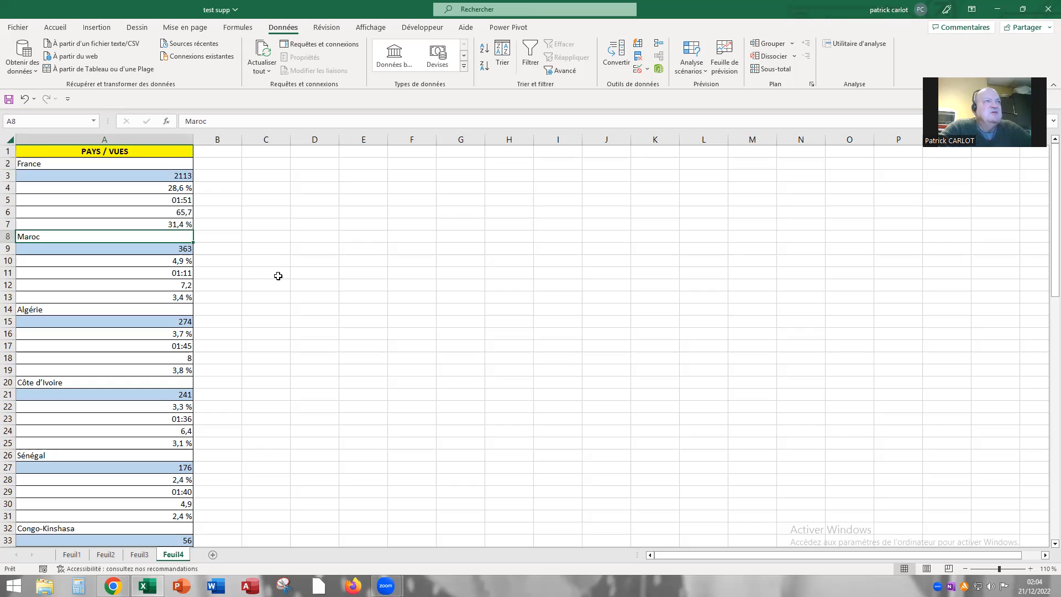
click(175, 176)
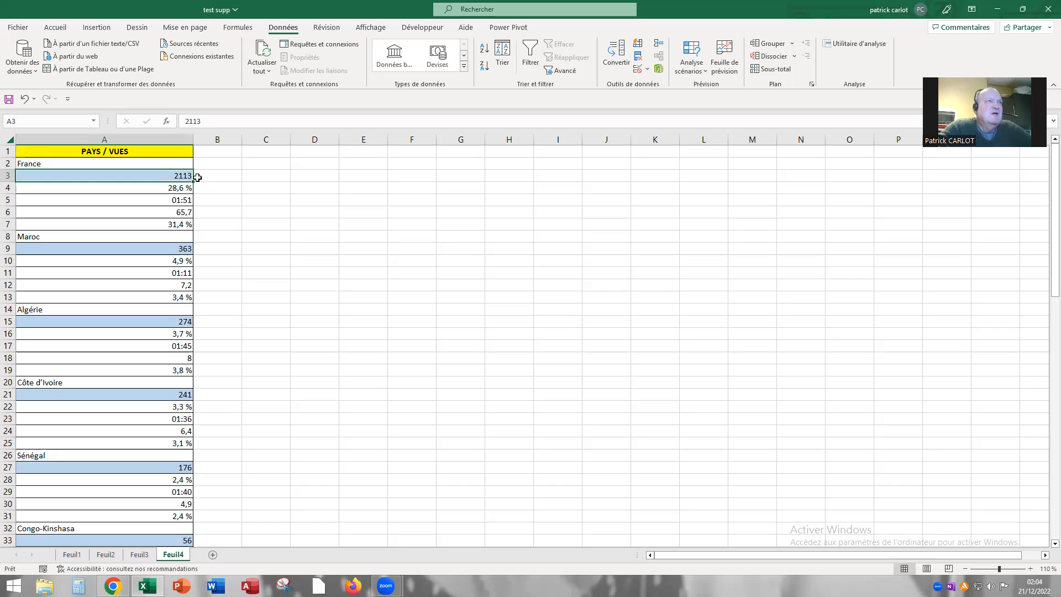
click(181, 249)
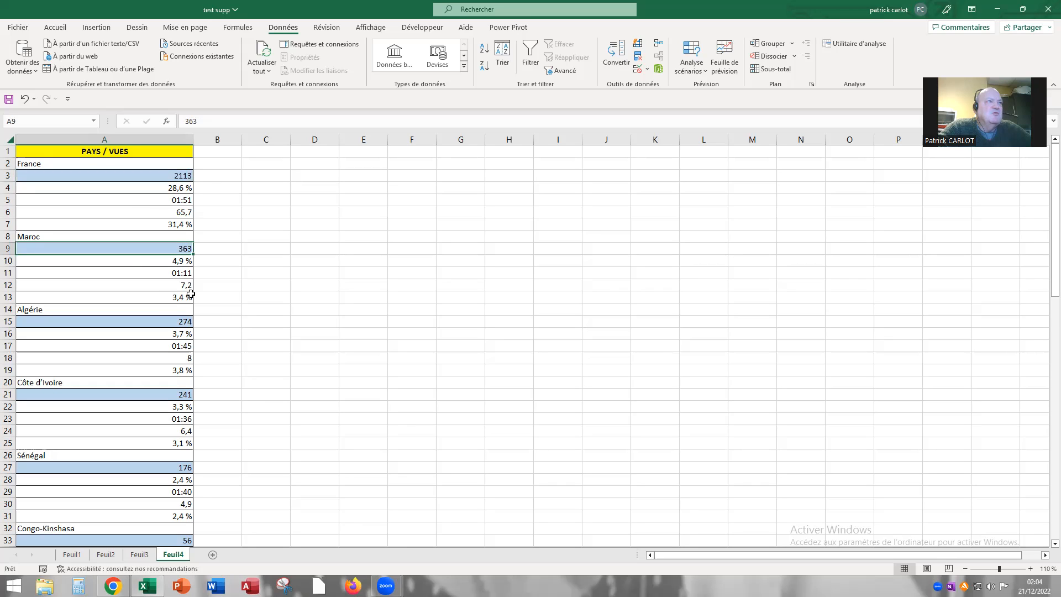
click(172, 321)
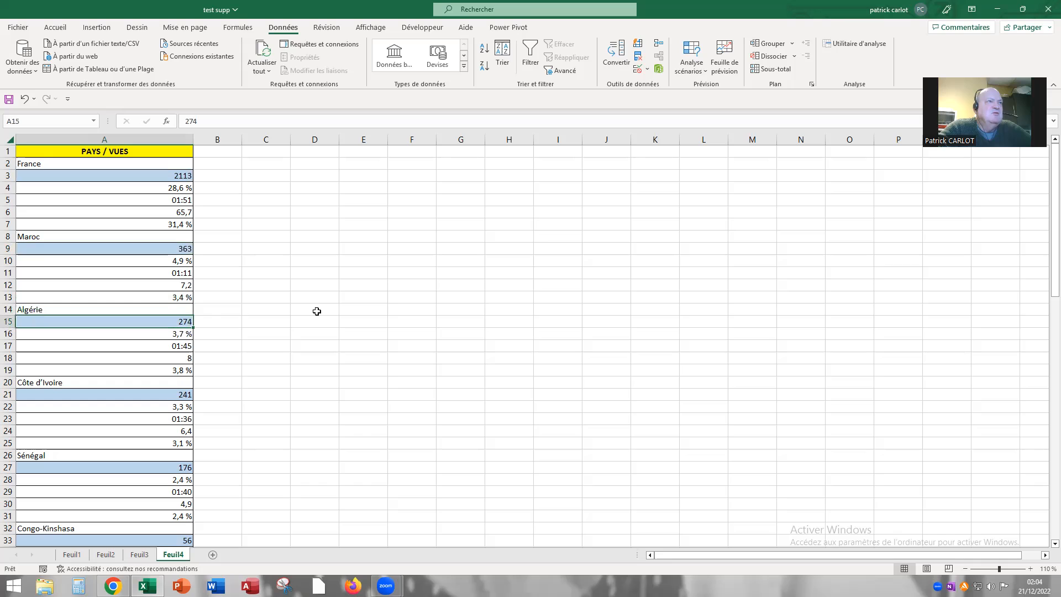
click(355, 334)
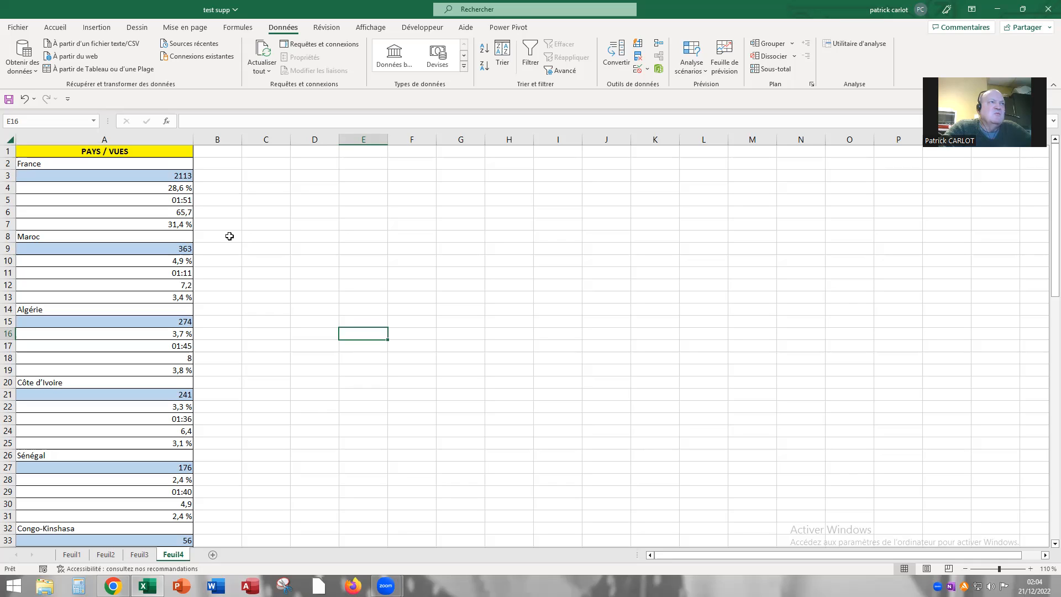
- Turn on the automatic filter for the PAYS / VUES header in cell A1
click(132, 152)
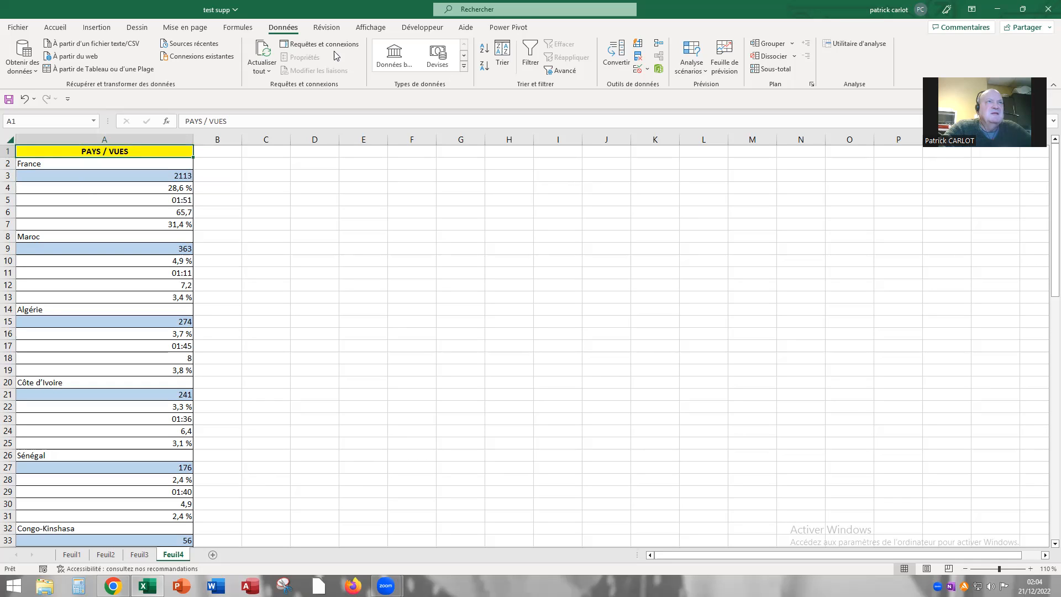
click(55, 28)
click(285, 28)
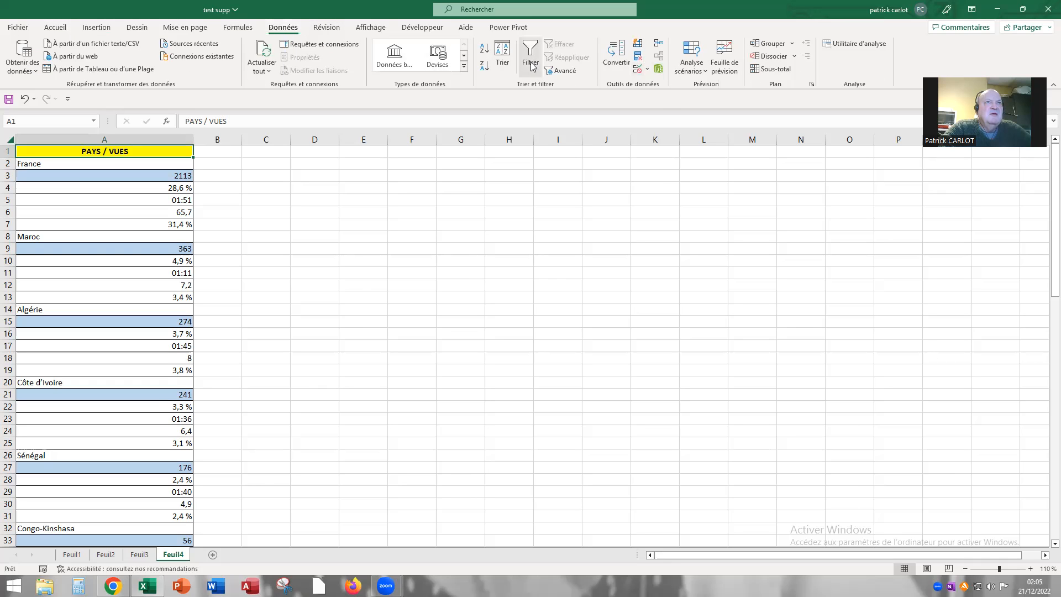
click(530, 62)
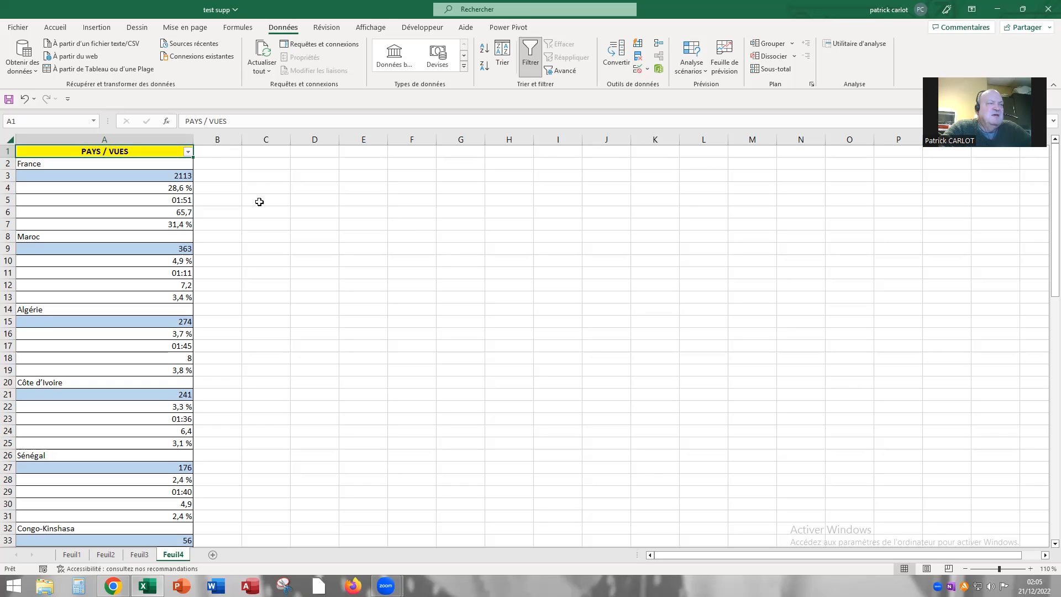
- Look over the text filter options offered for the PAYS / VUES column, leaving the filter unset
click(188, 154)
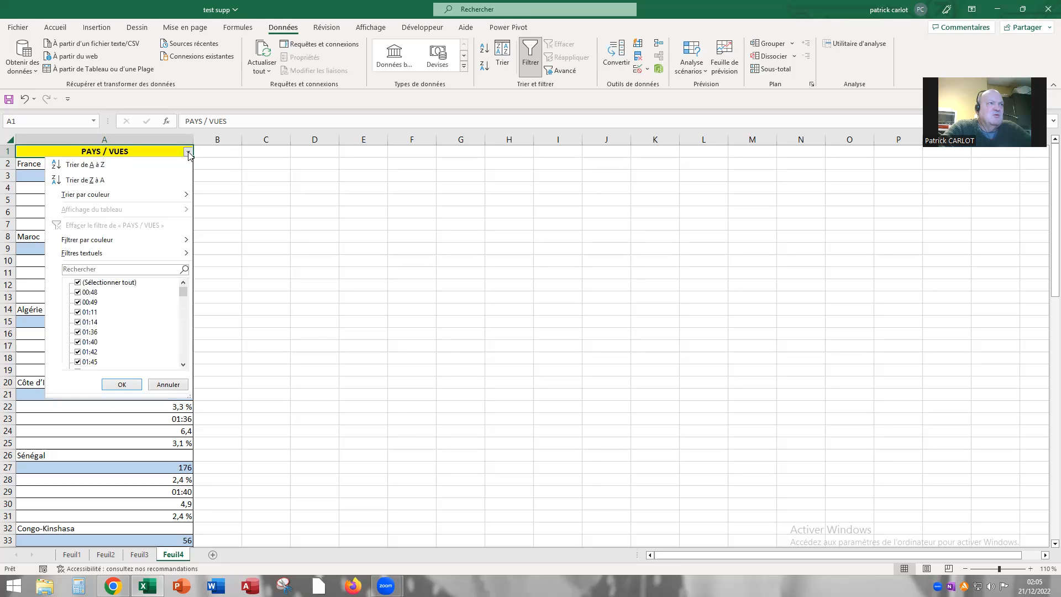
mouse_move(148, 255)
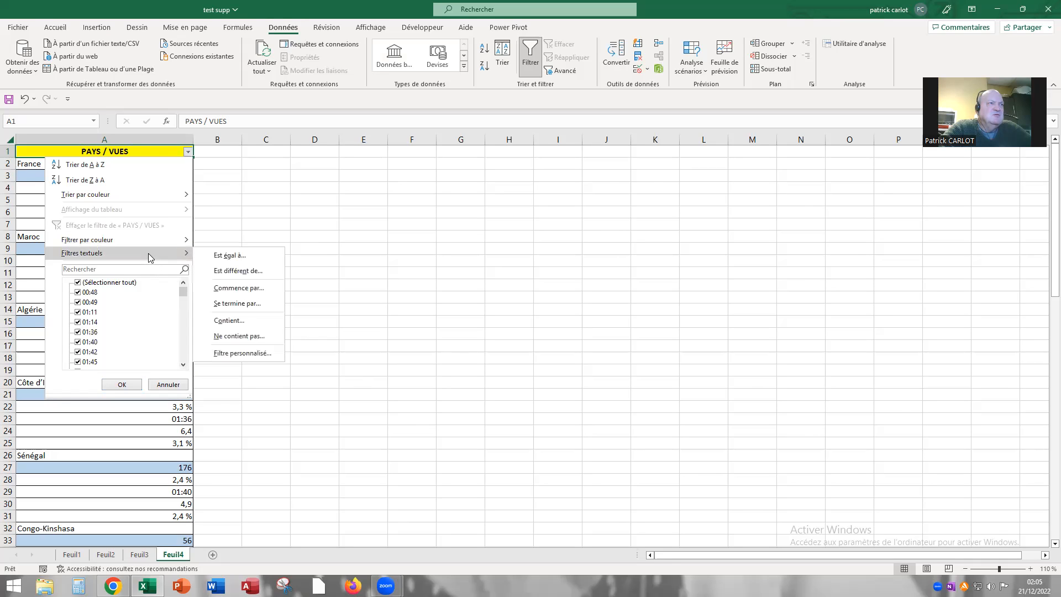
click(365, 225)
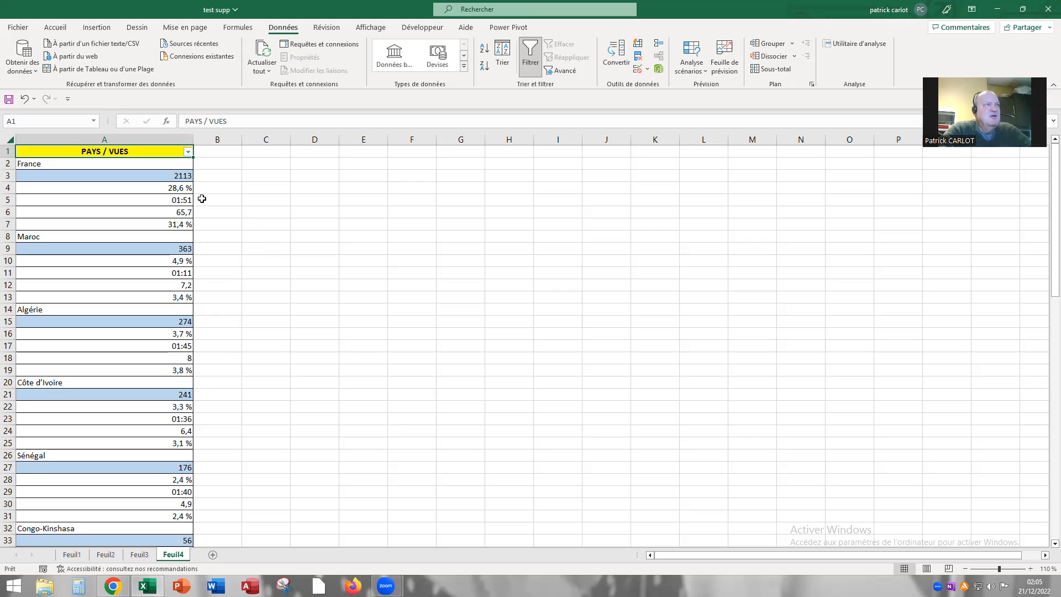
- Examine each entry of the France block in cells A2 to A7 and the Maroc entry that follows
click(58, 165)
click(62, 173)
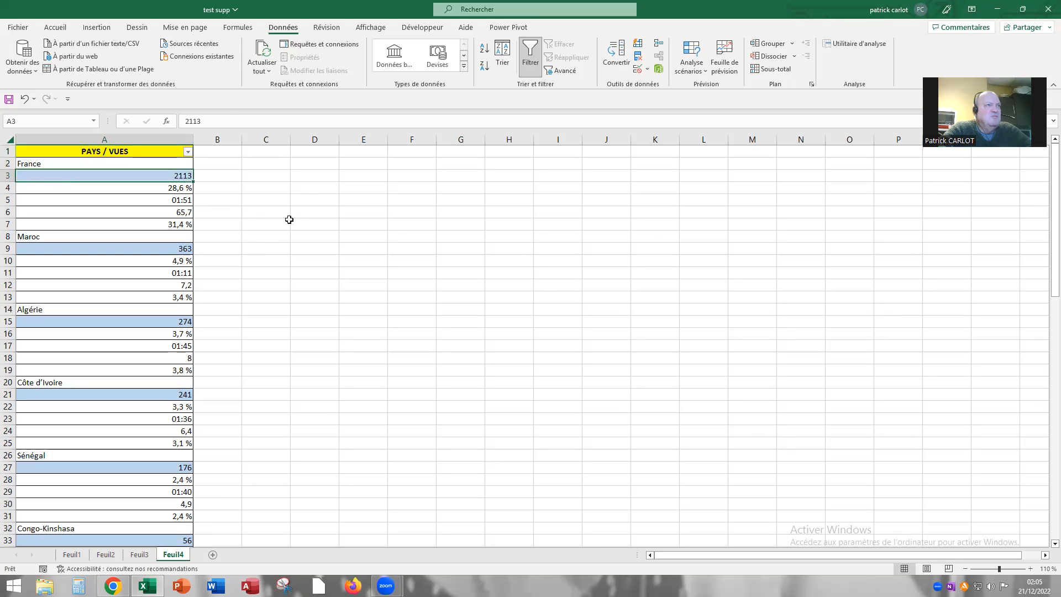
click(176, 187)
click(176, 200)
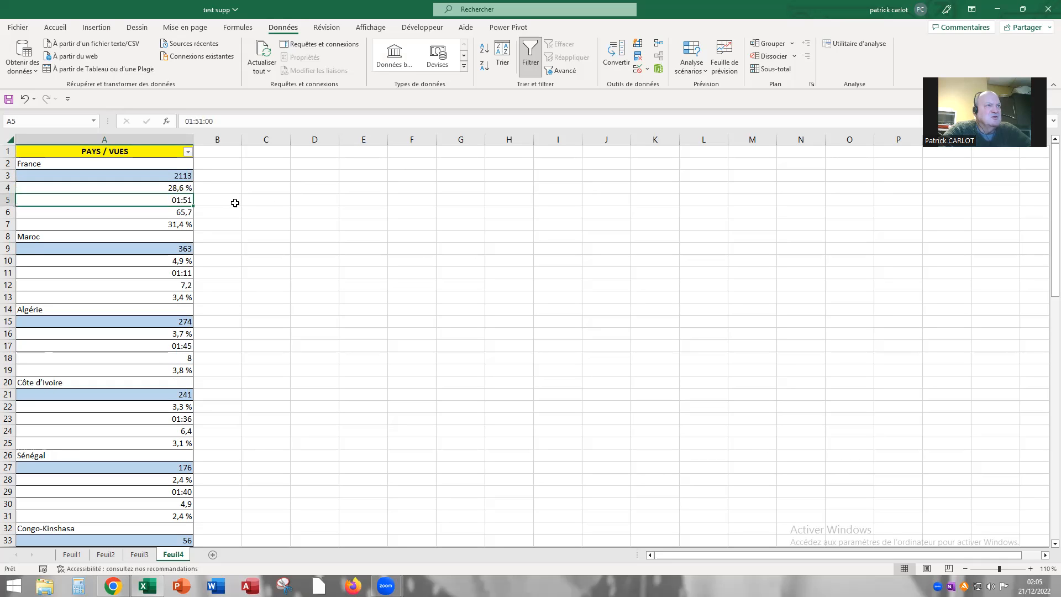
click(173, 211)
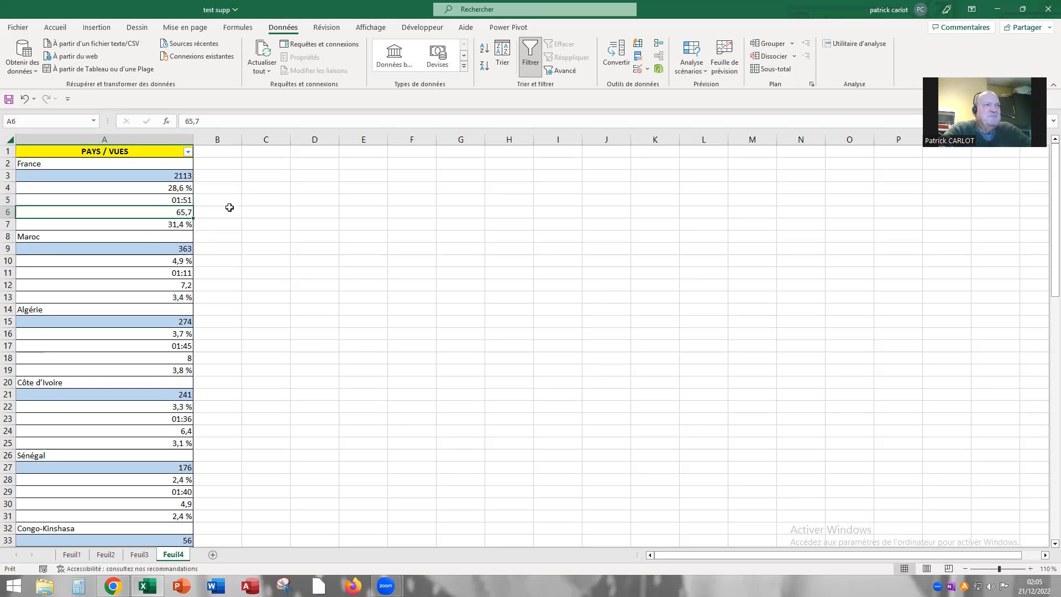
click(175, 226)
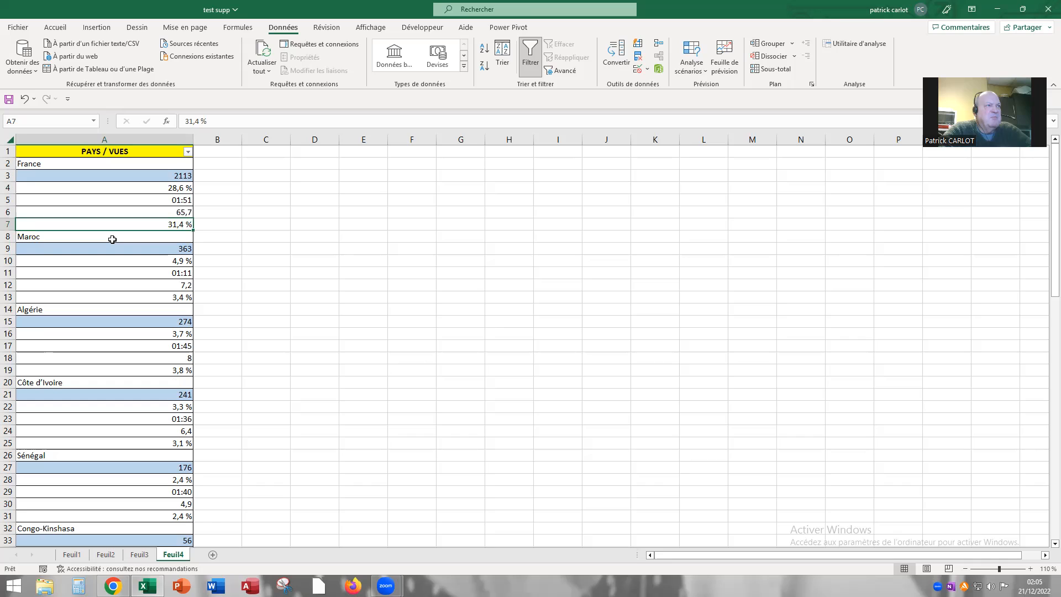
click(135, 237)
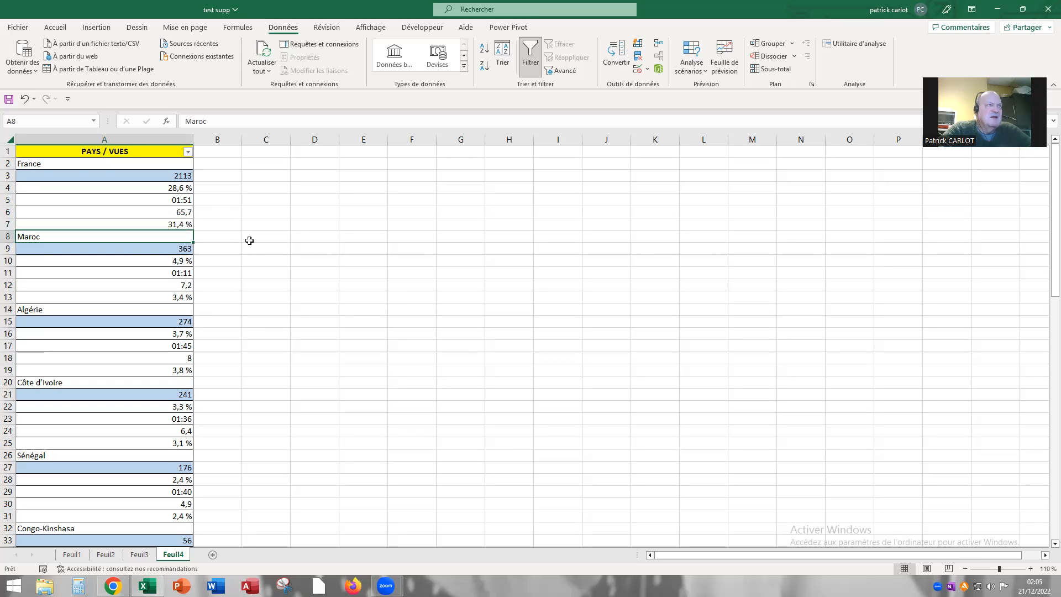
click(53, 164)
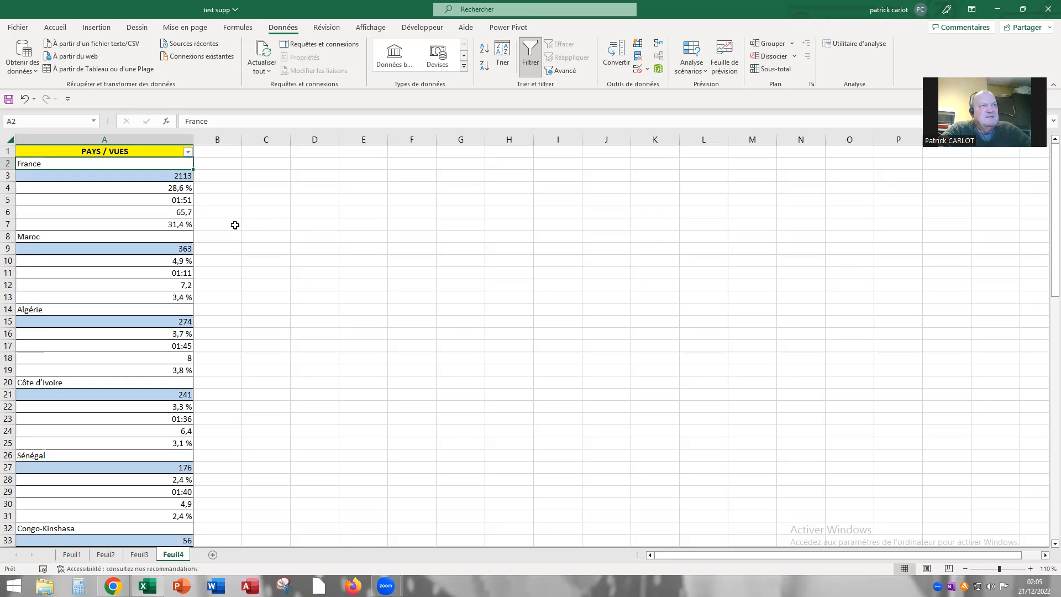
- Apply a custom text filter to the PAYS / VUES column with the condition "est égal à" *, and review the filtered list
click(188, 153)
mouse_move(122, 254)
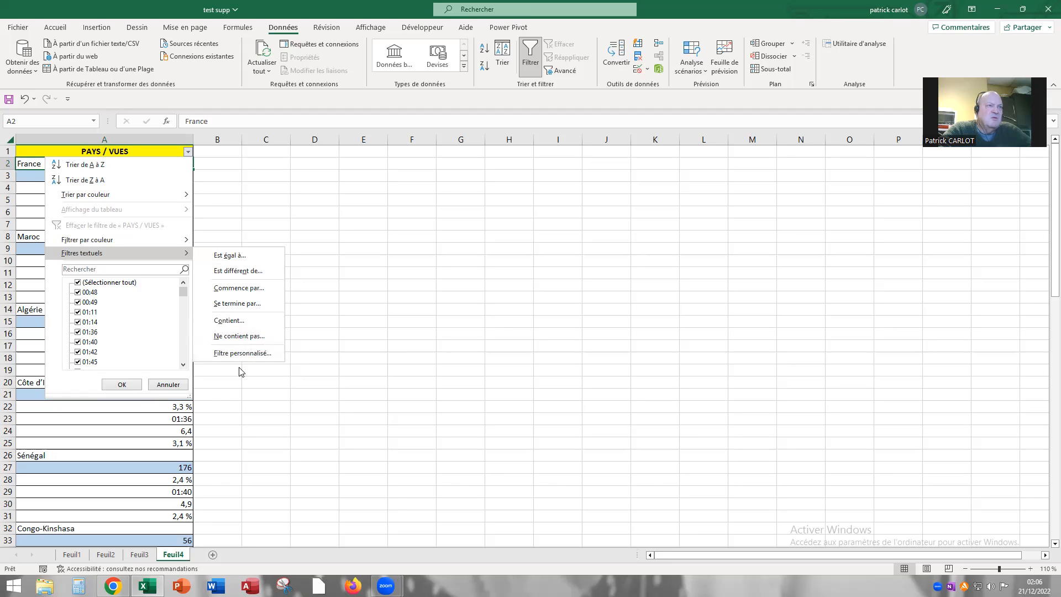
click(243, 353)
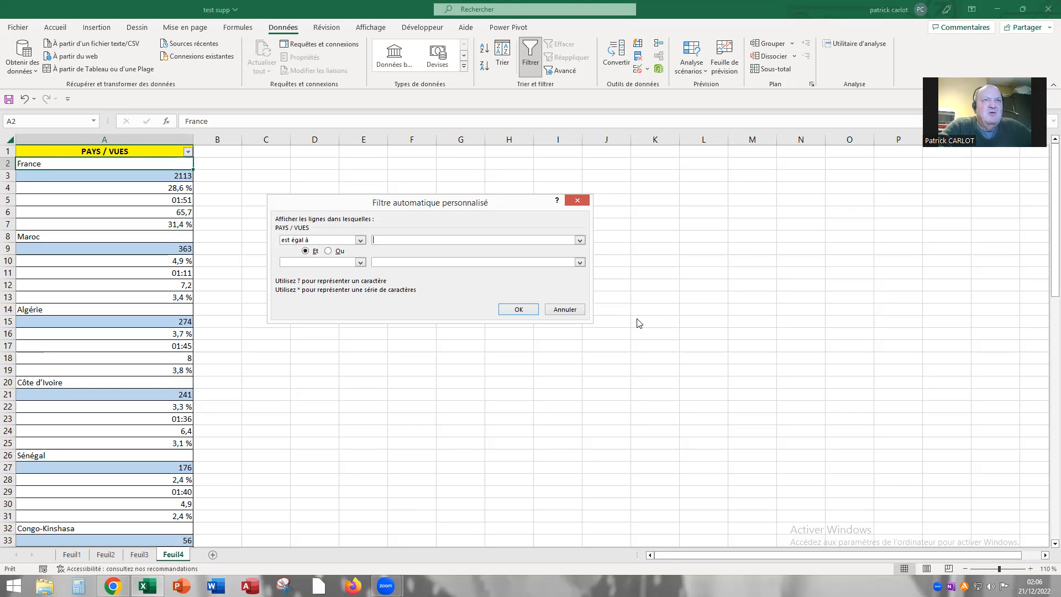
click(360, 241)
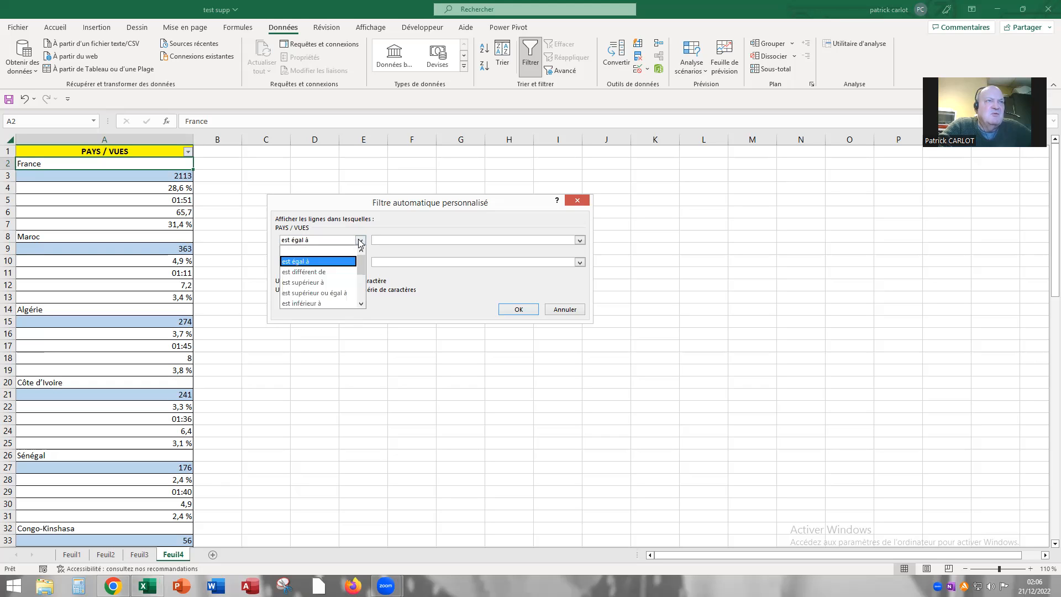
click(318, 258)
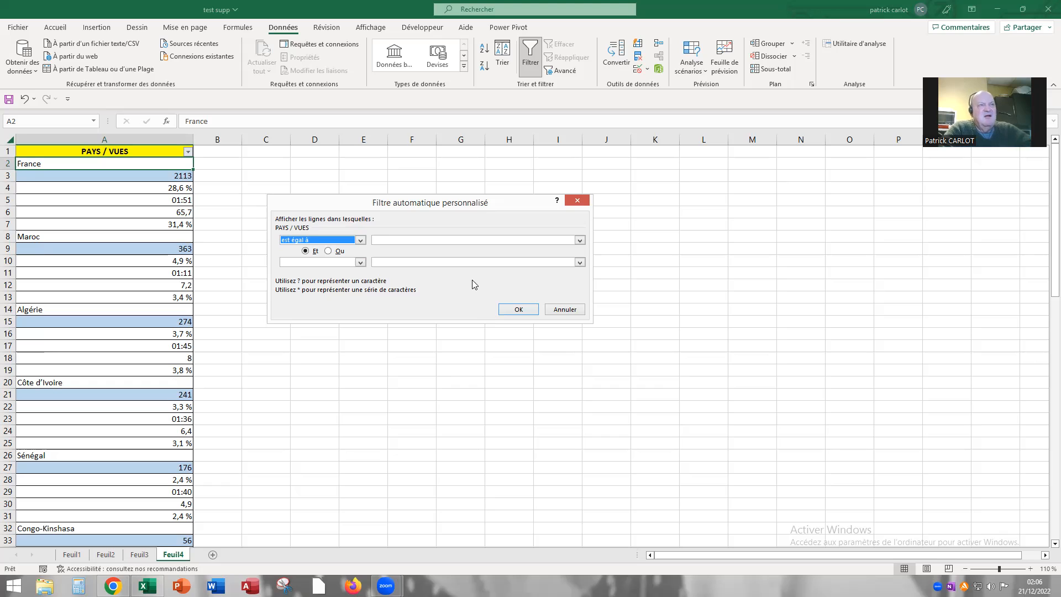
click(378, 239)
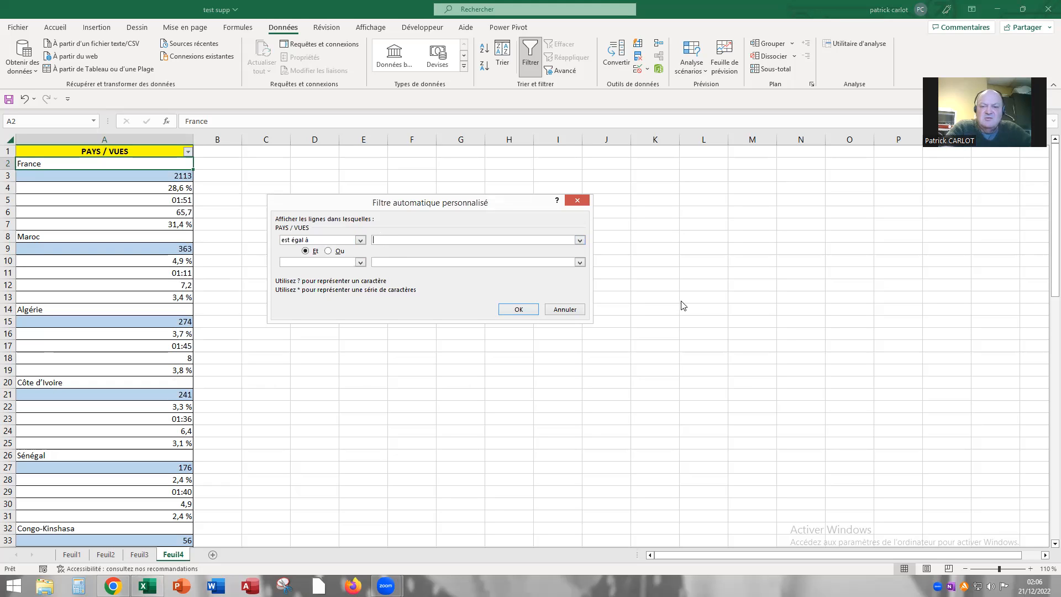
text(*)
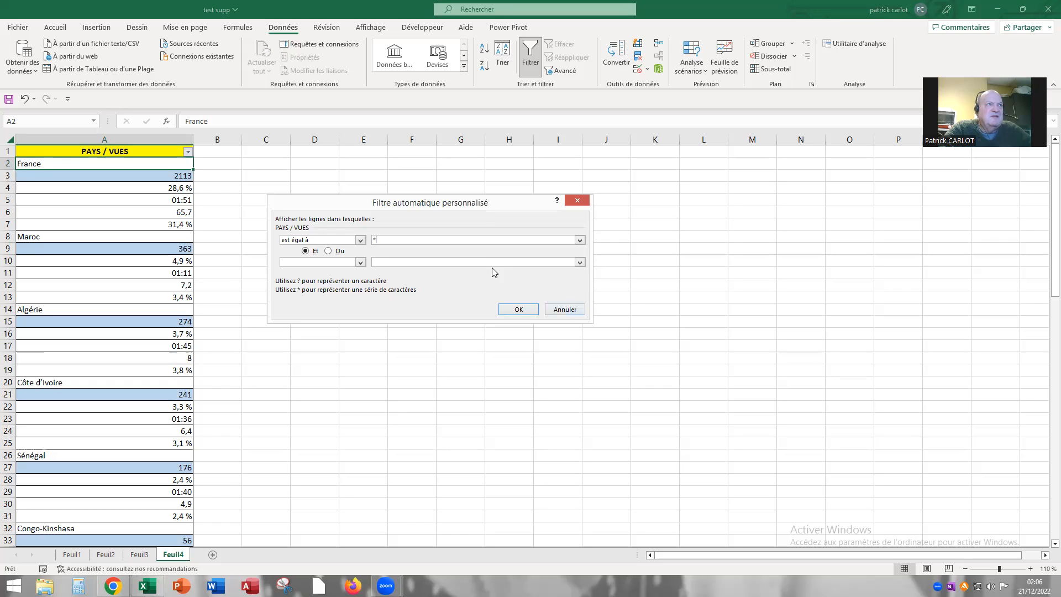
click(509, 312)
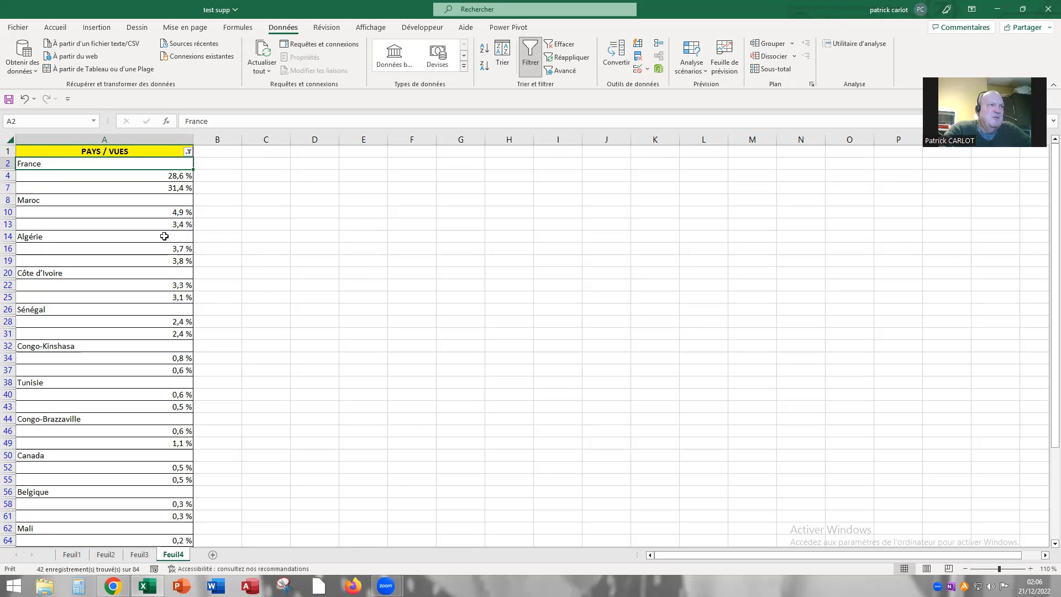
scroll(260, 265, down, 9)
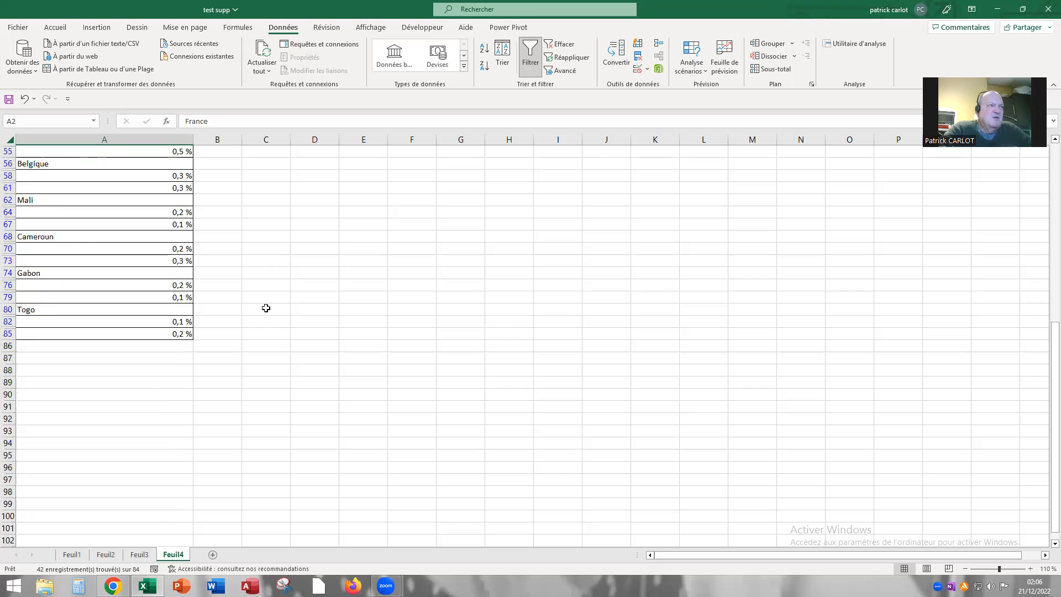
scroll(265, 315, up, 9)
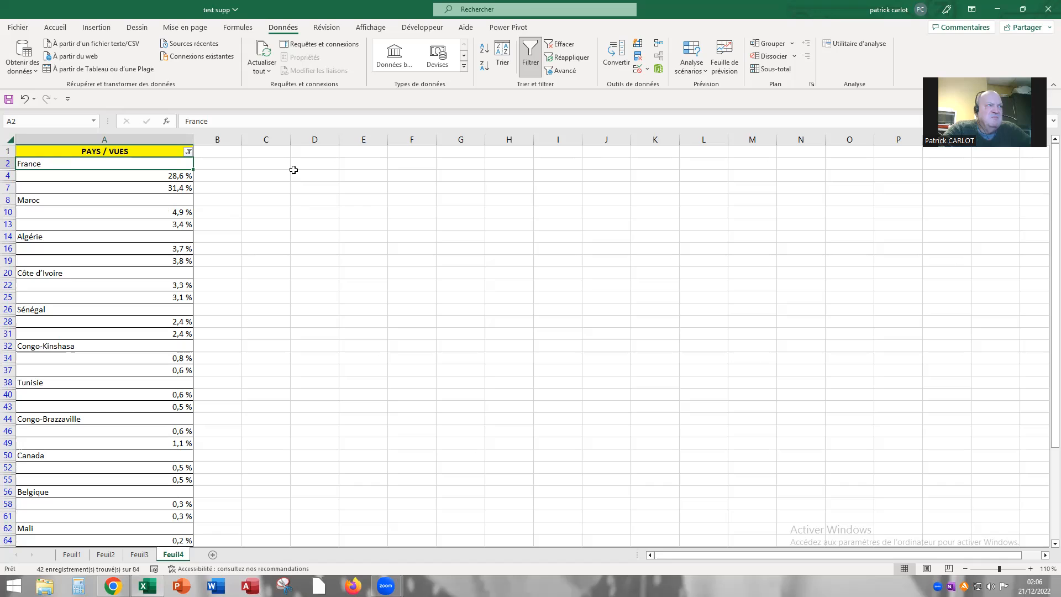
- Reselect all values in the PAYS / VUES filter to show every row again
click(188, 152)
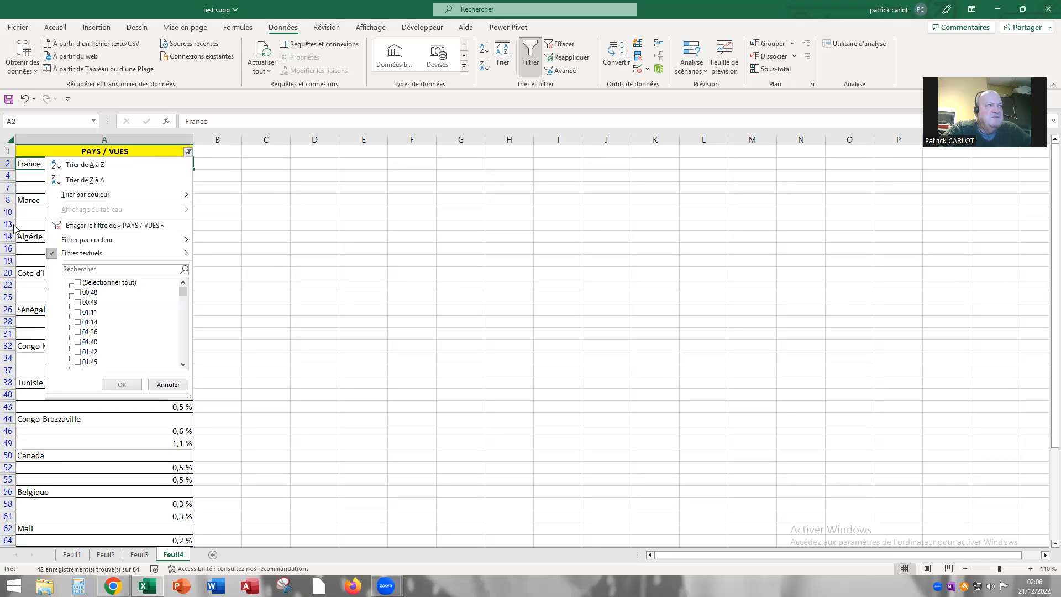
click(78, 283)
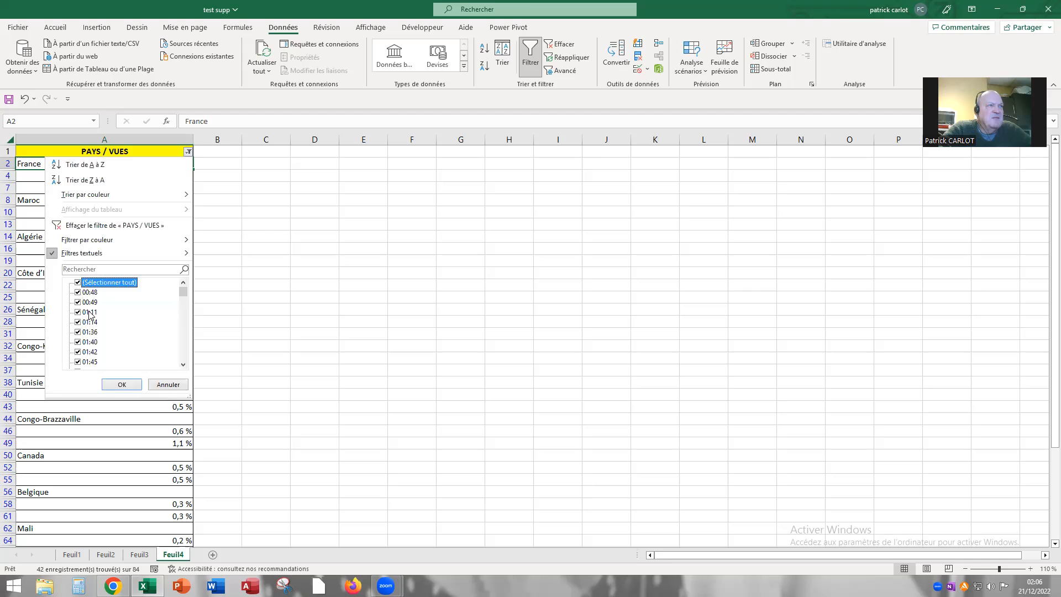
click(133, 384)
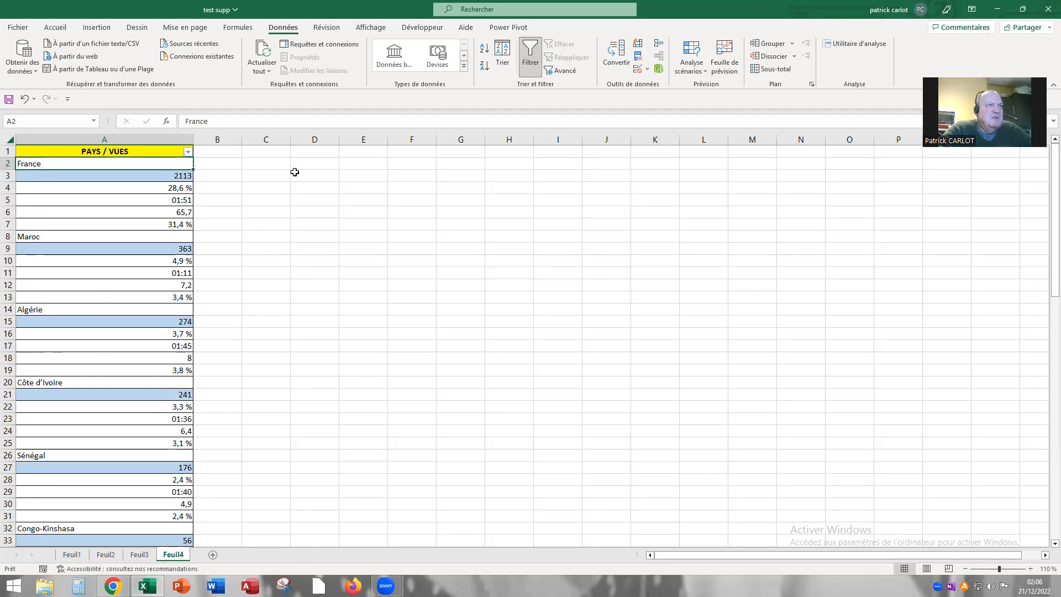
- Apply a custom text filter to the PAYS / VUES column with the conditions "est égal à" * Et "est différent de" *%
click(188, 153)
mouse_move(124, 254)
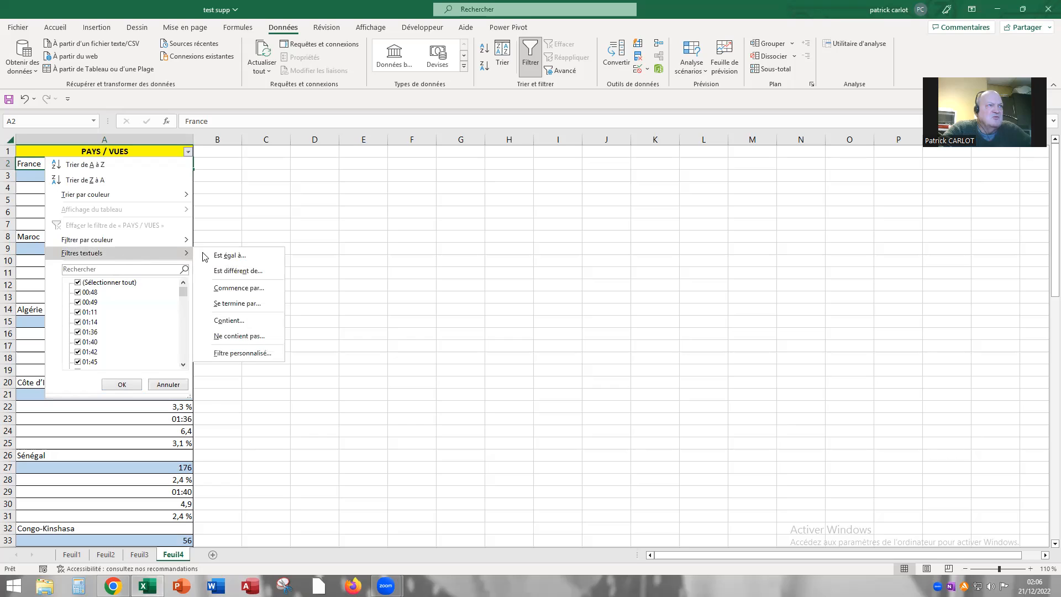
click(240, 353)
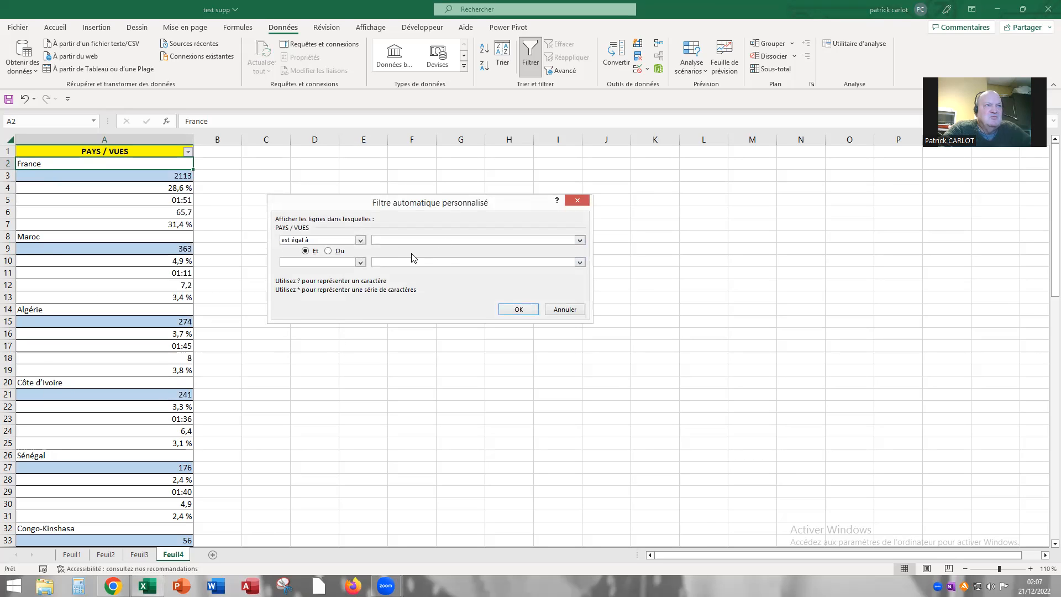
text(*)
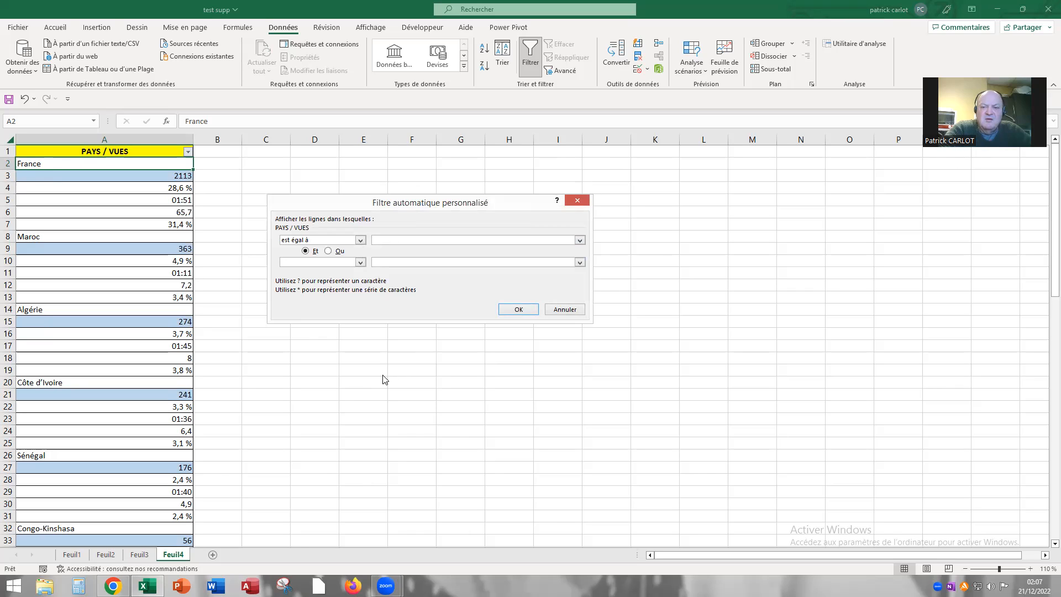
click(361, 263)
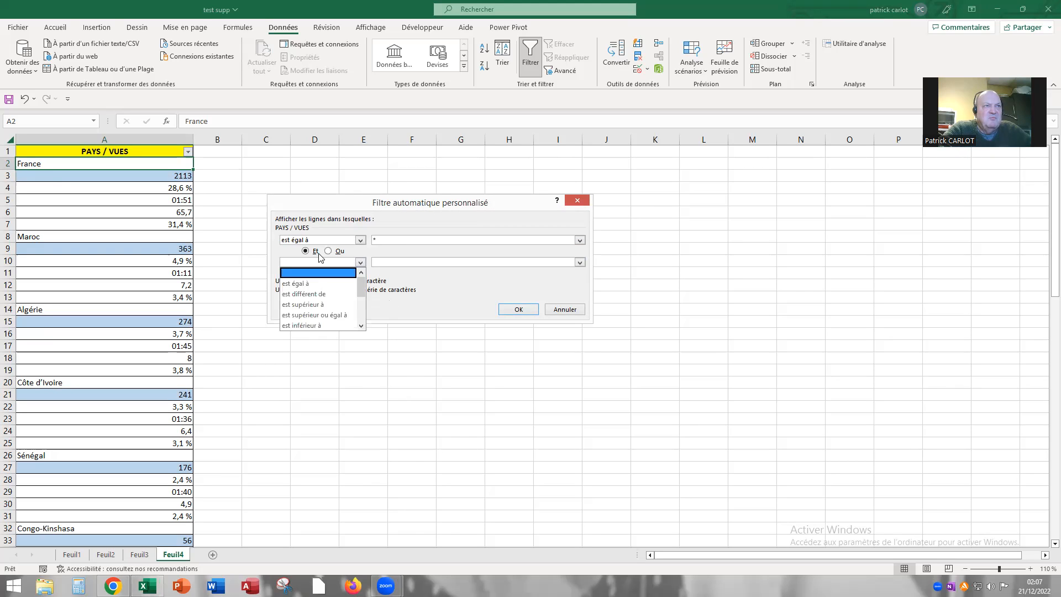
click(326, 295)
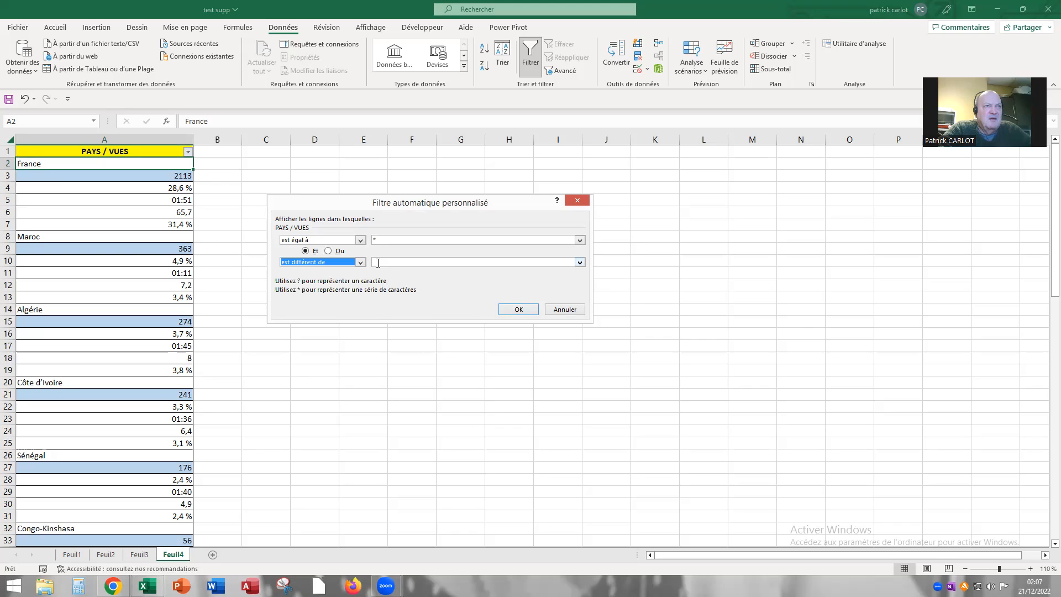
click(379, 263)
text(*)
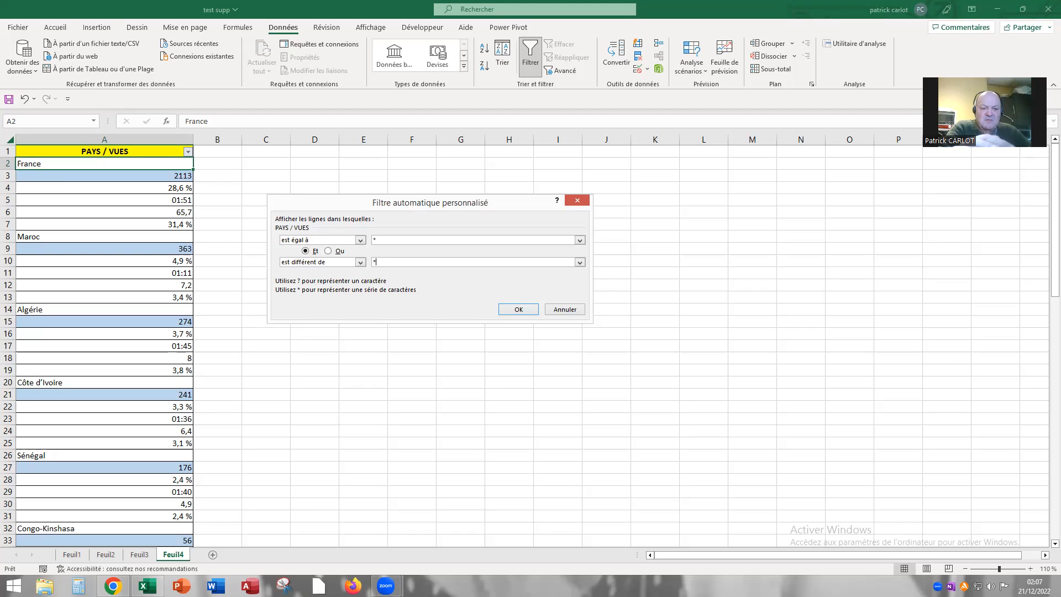
text(%)
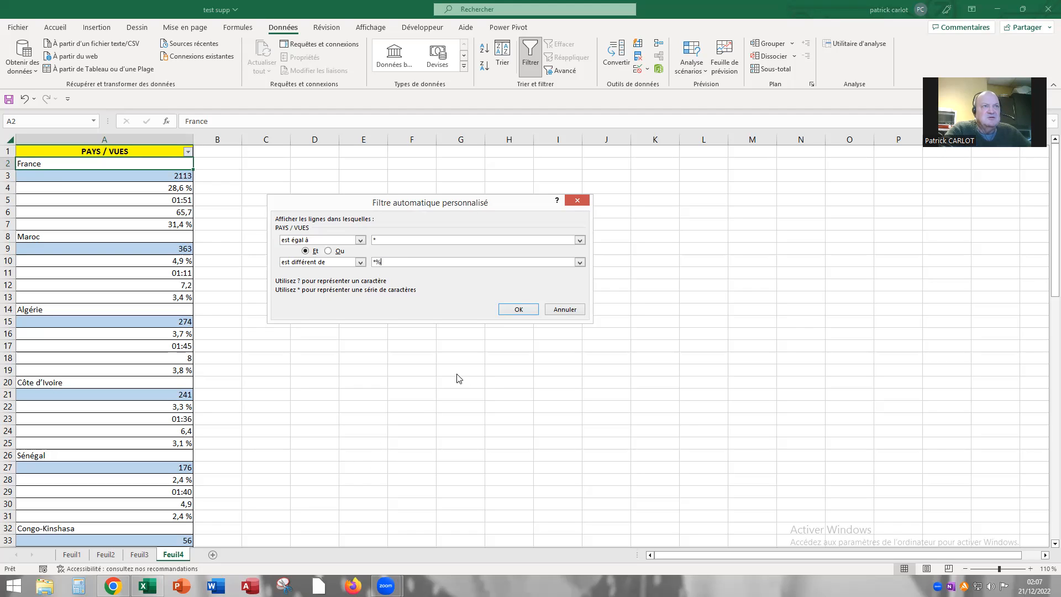
click(509, 314)
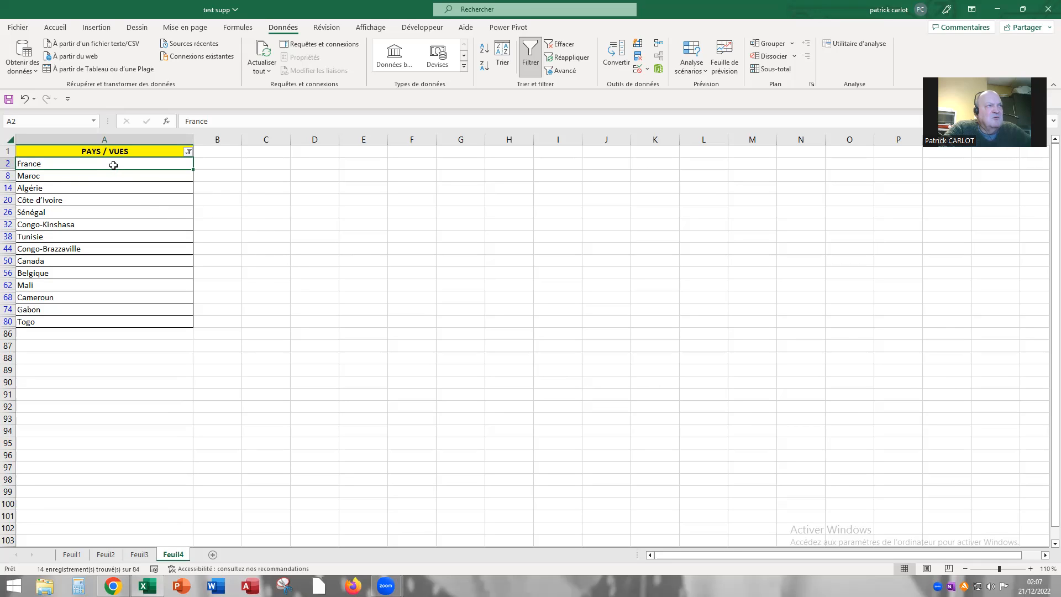
- Copy the filtered country names from France in A2 to Togo in A80
drag(113, 167, 102, 322)
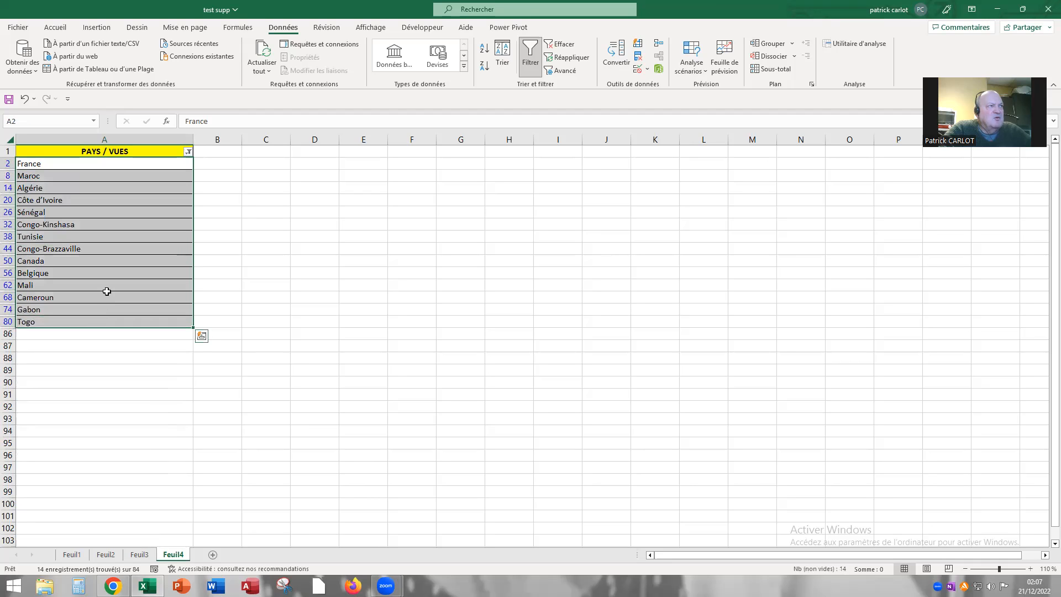
right_click(120, 221)
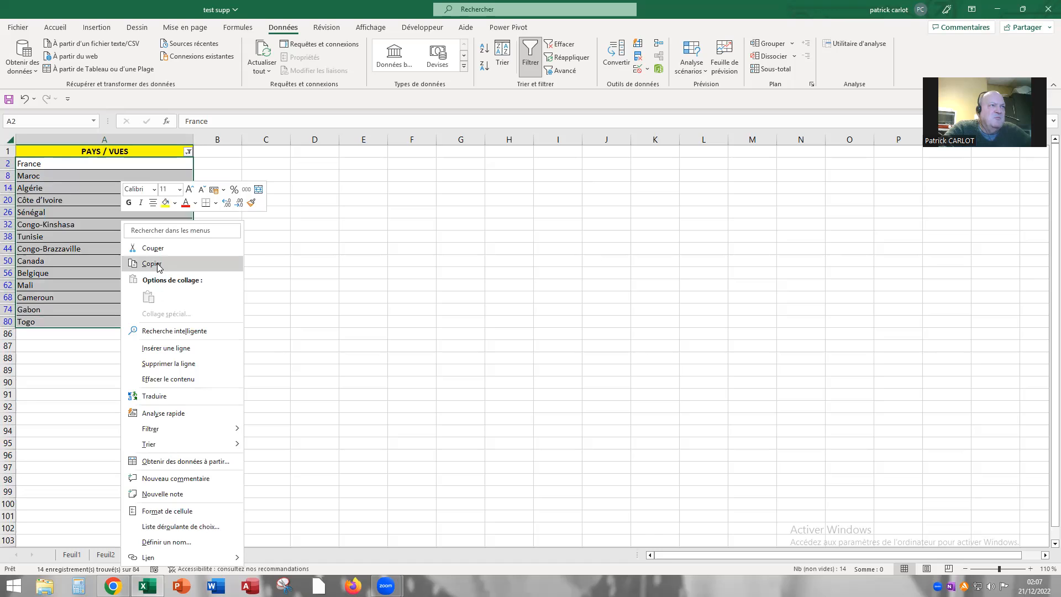
click(200, 270)
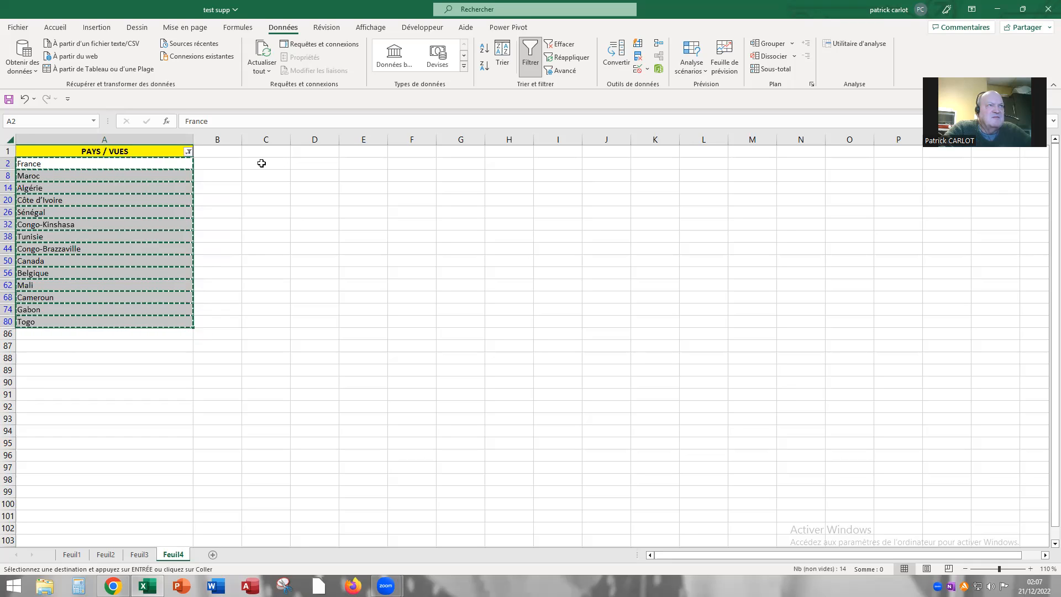
- Try pasting the copied country names at C2 beside the filtered rows and widening column C, and undo both changes
click(261, 163)
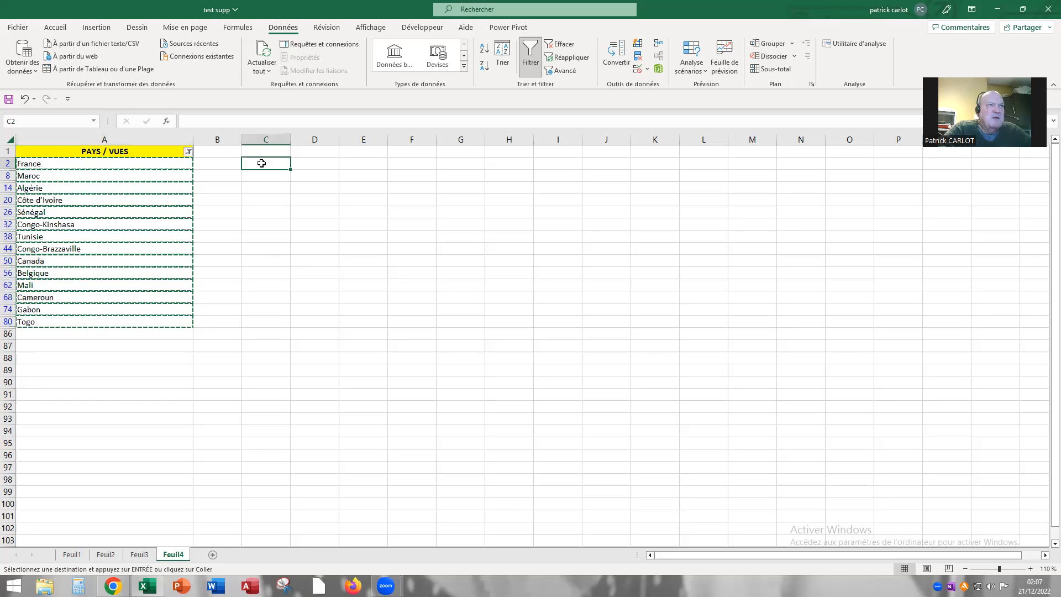
right_click(263, 167)
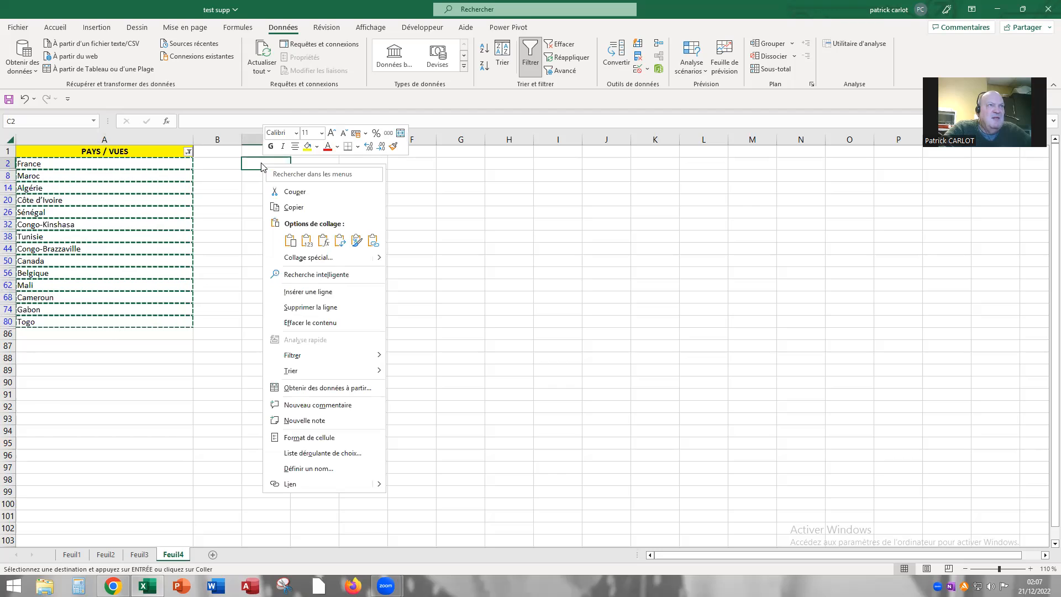
click(290, 242)
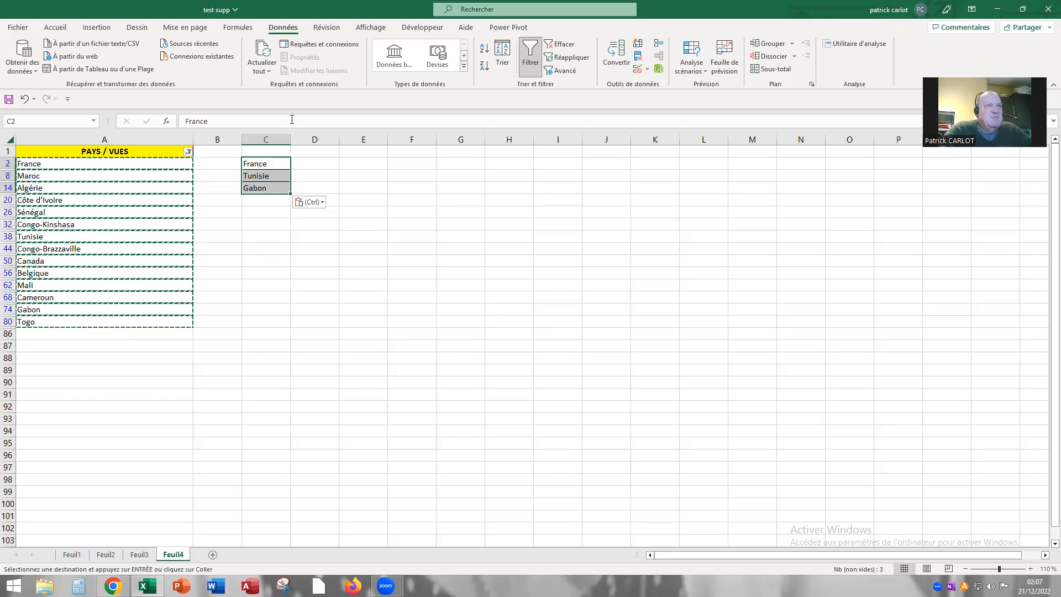
drag(291, 139, 337, 140)
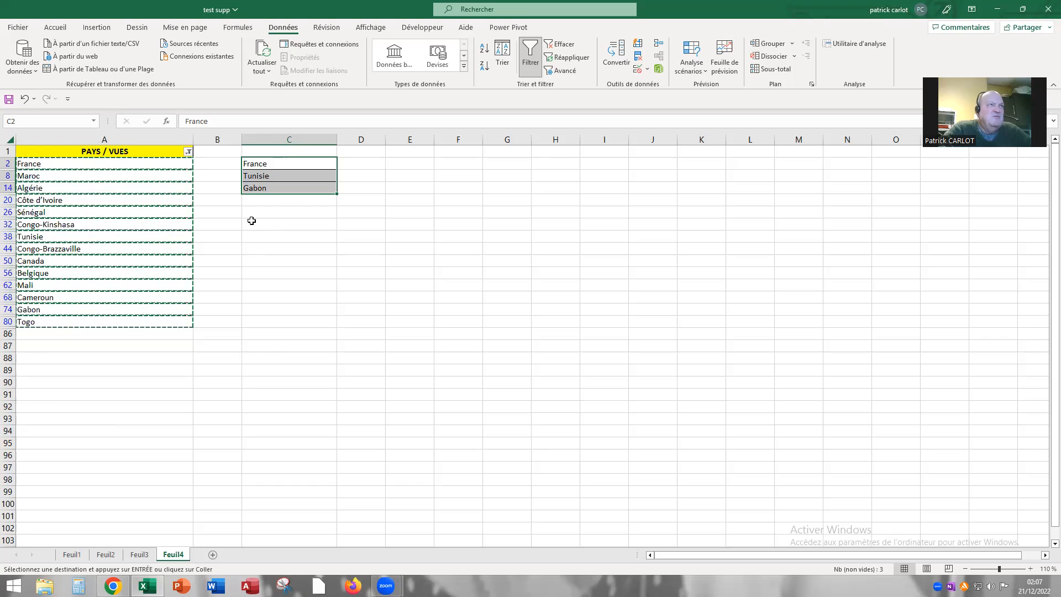
click(25, 100)
click(25, 100)
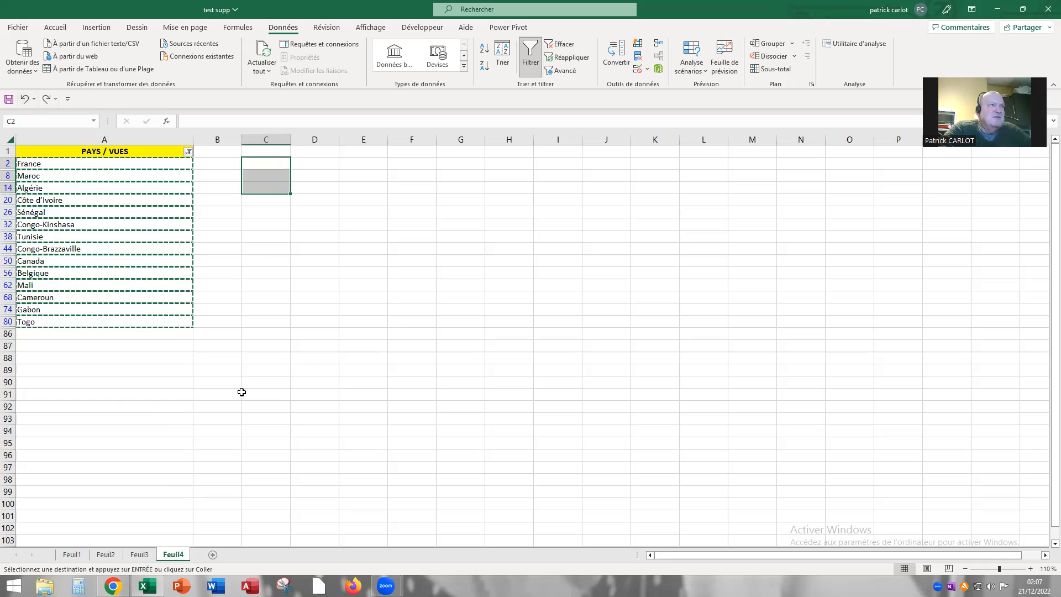
- Paste the copied country names as values starting at A87, below the filtered list, and clear the copy selection
click(60, 346)
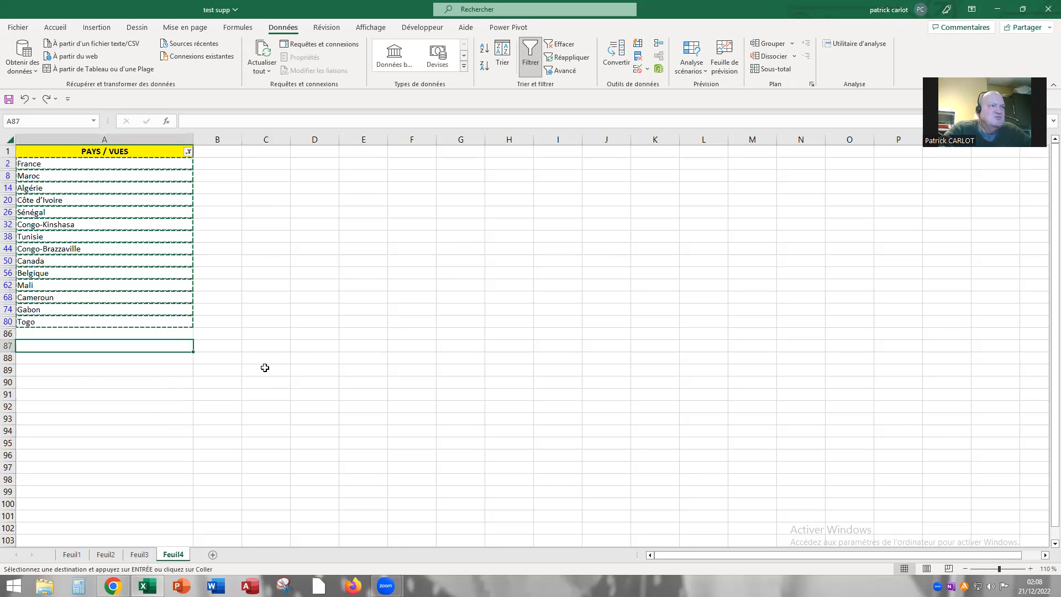
right_click(69, 348)
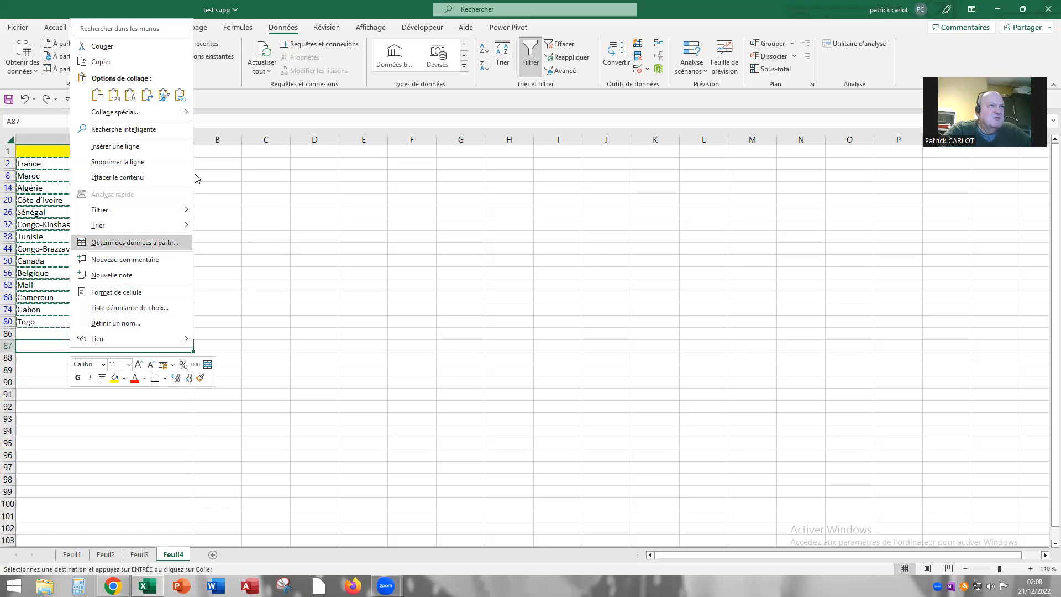
click(98, 97)
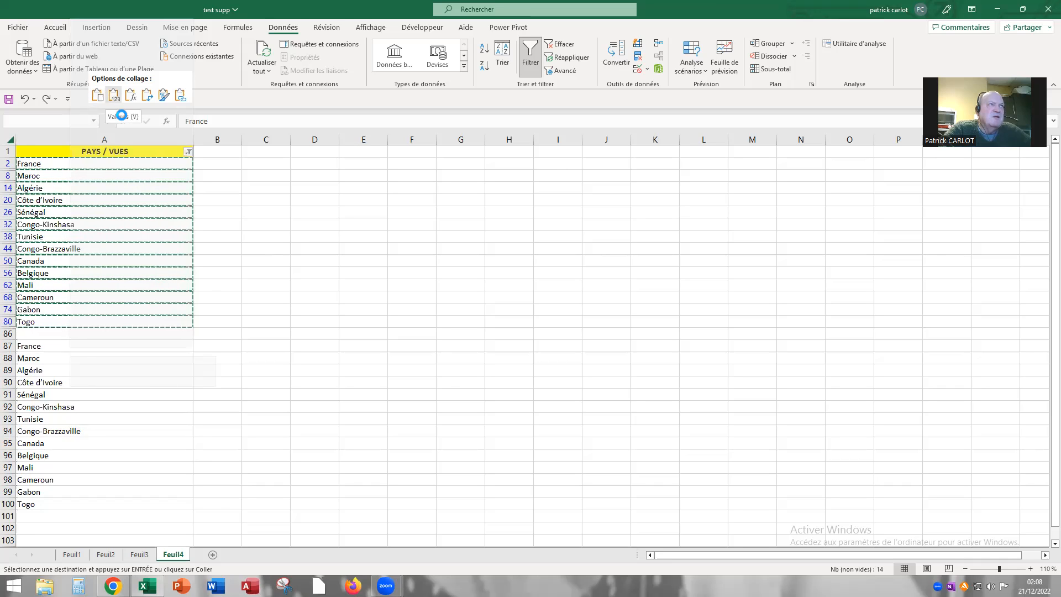
click(114, 99)
key(Escape)
drag(320, 335, 324, 344)
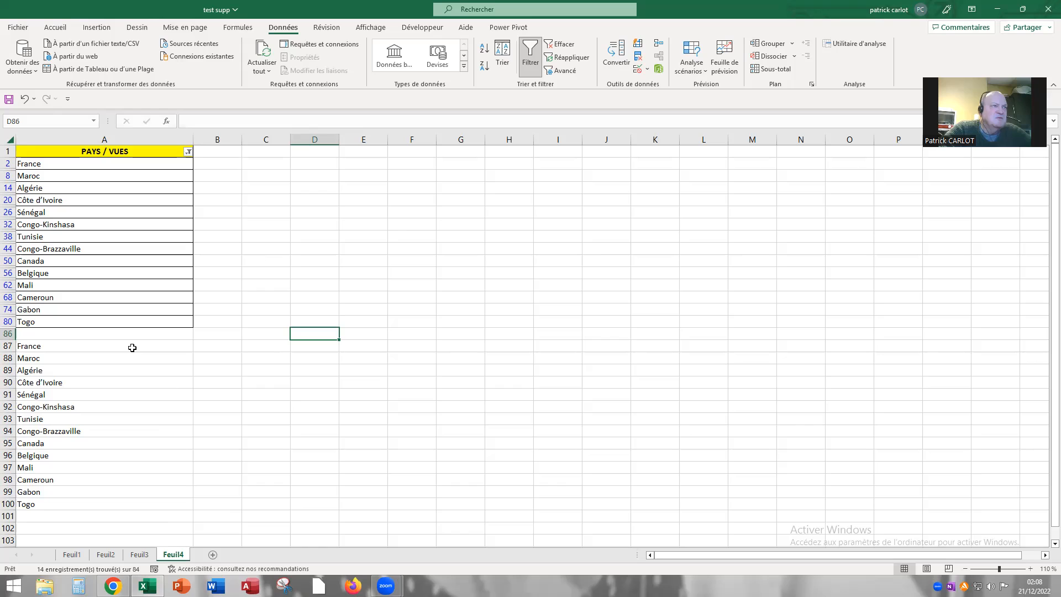
- Copy the country names in A87:A100 to D87 and widen column D to about 45.29
drag(134, 347, 106, 503)
right_click(132, 376)
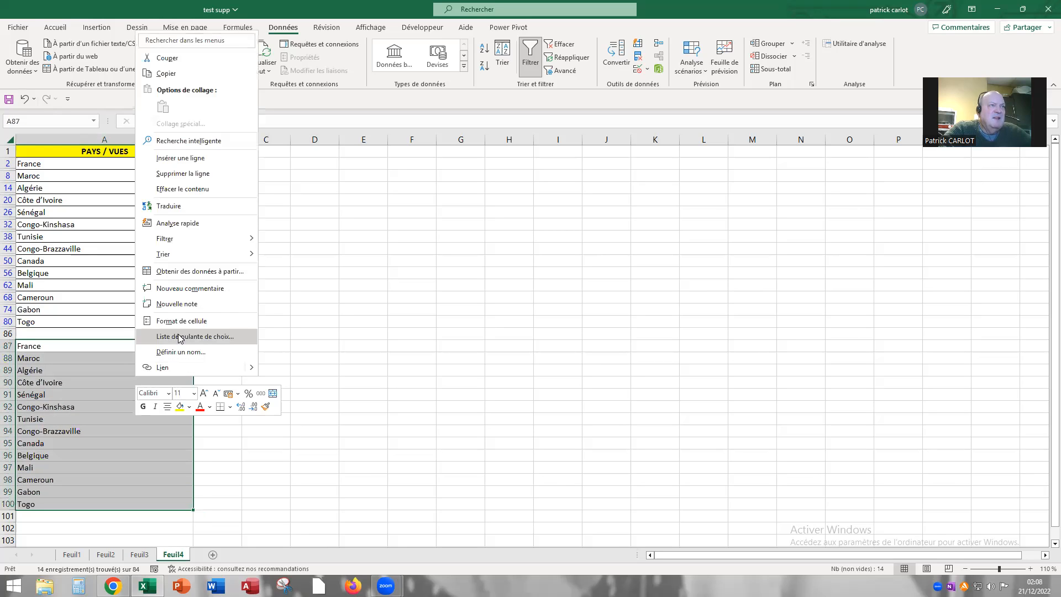
click(165, 73)
click(310, 347)
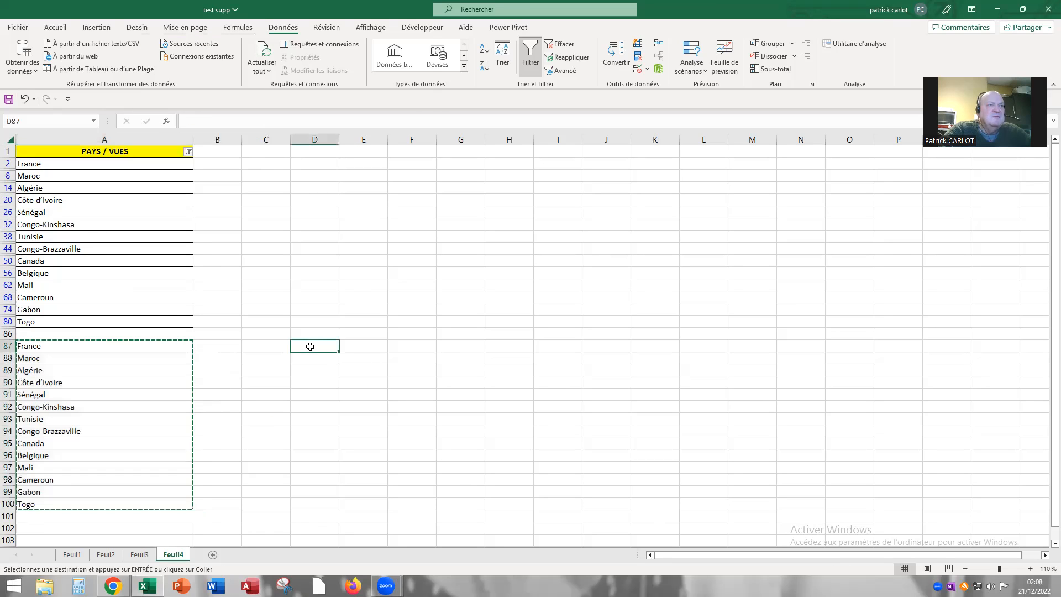
right_click(310, 346)
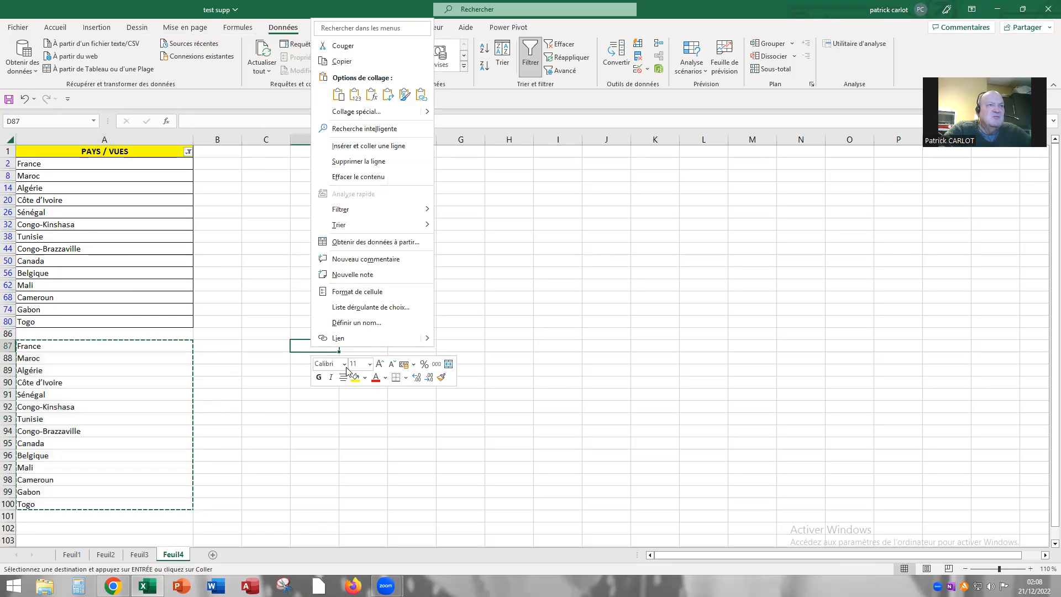
click(339, 95)
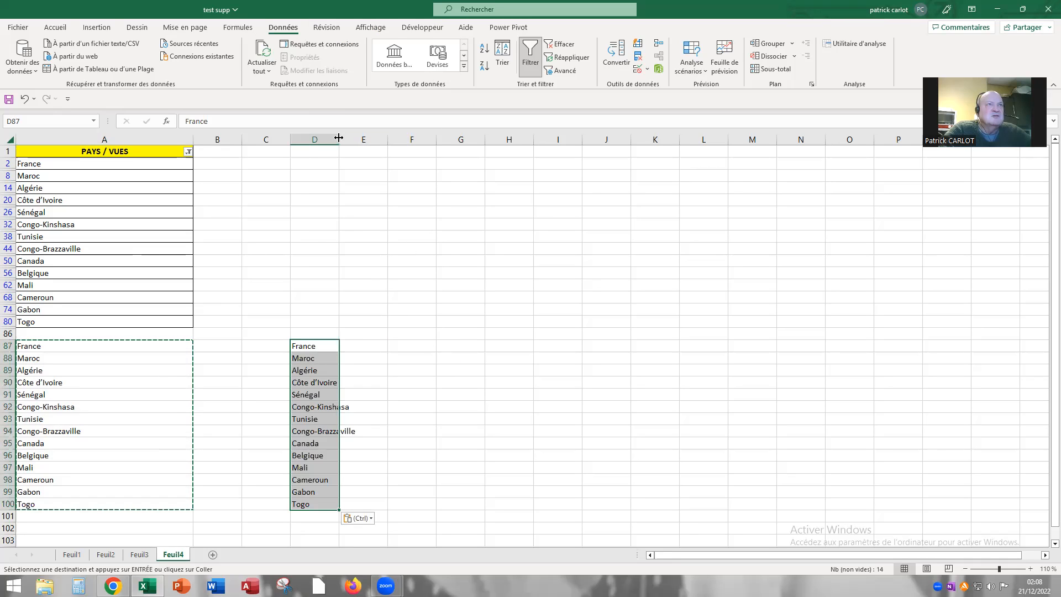
drag(485, 152, 484, 165)
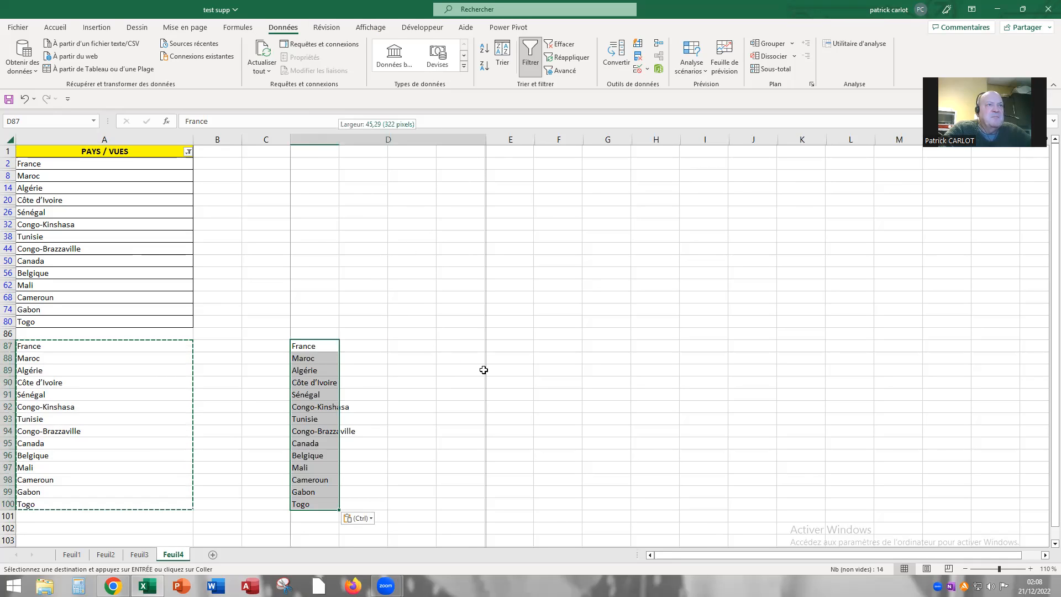
- Try pasting the copied country names at D2 beside the filtered rows, and undo that paste
right_click(304, 165)
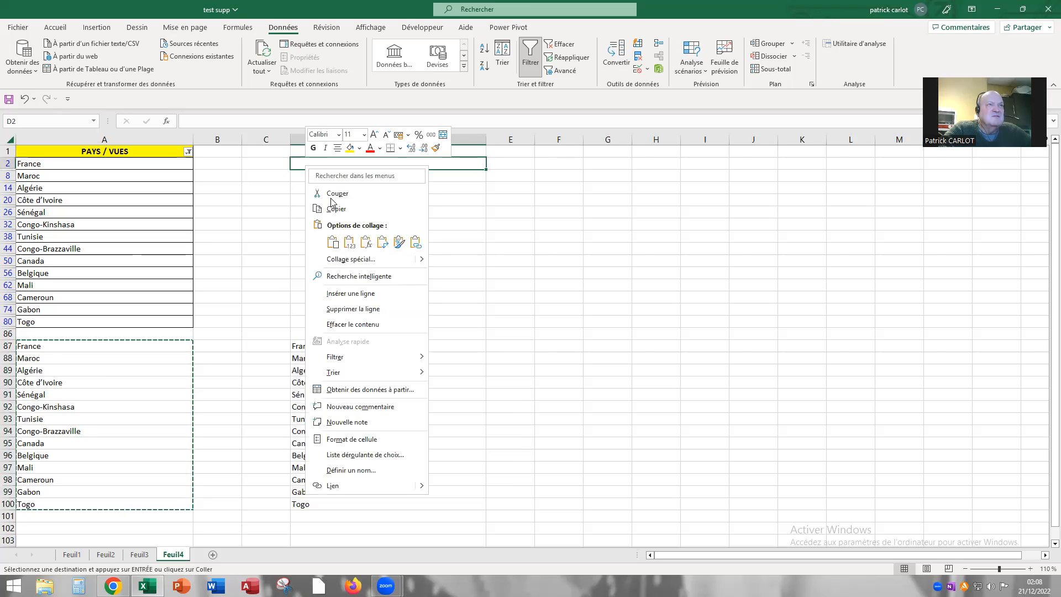
click(333, 244)
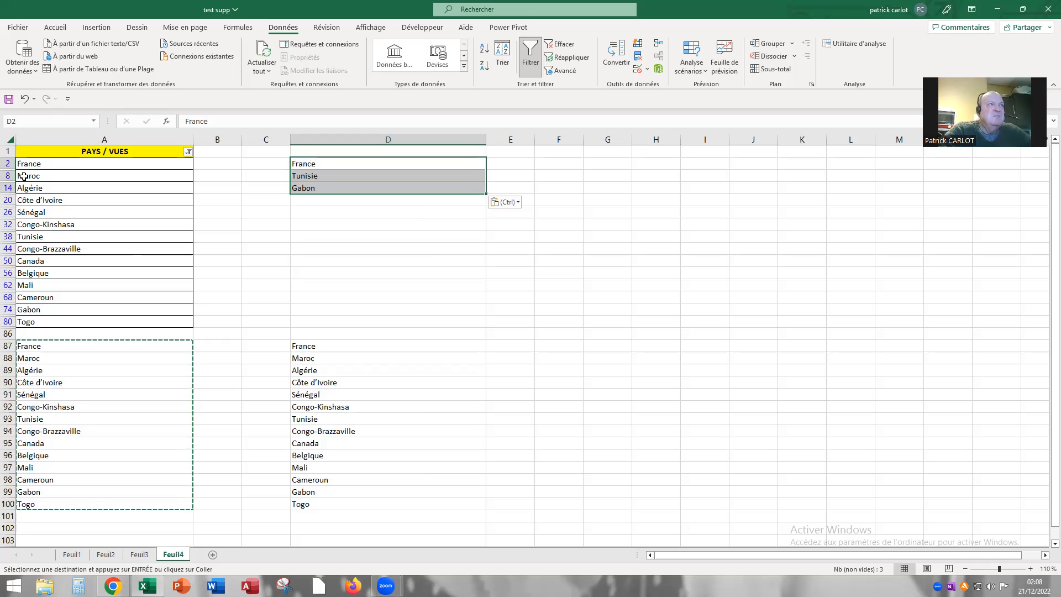
key(ctrl+z)
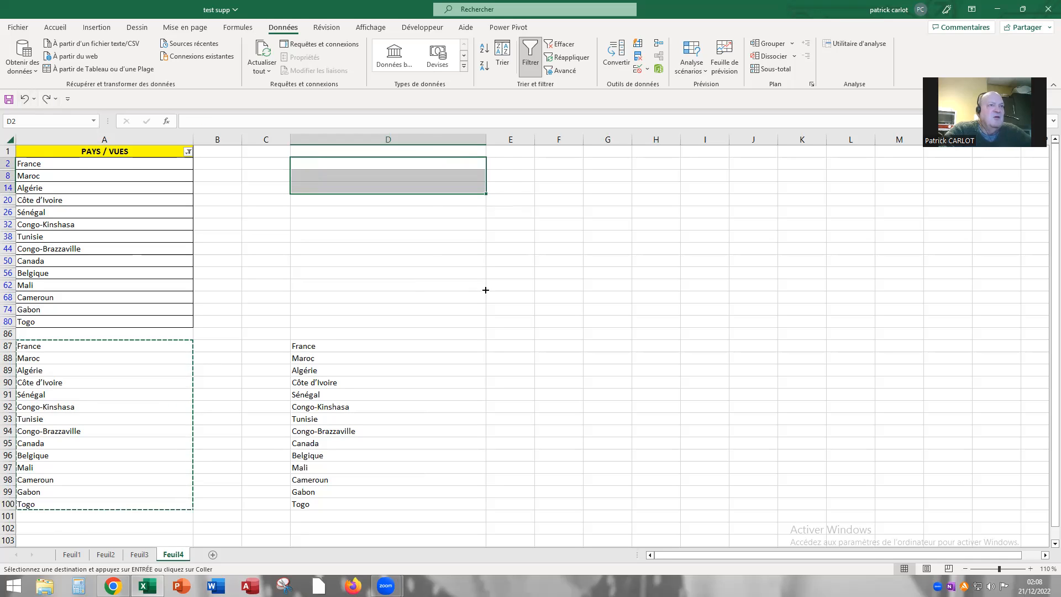
click(347, 285)
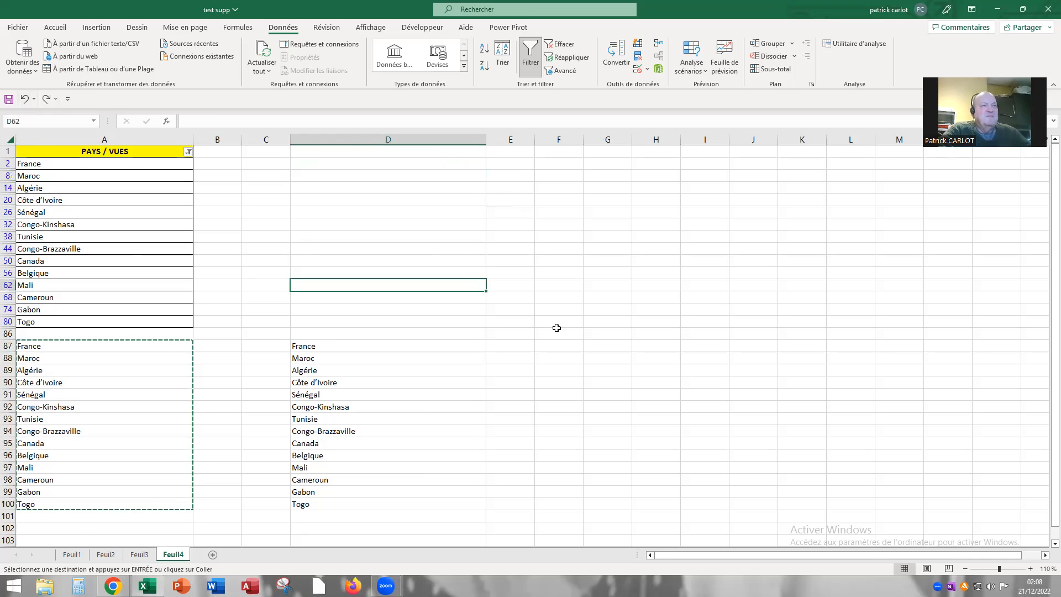
- Cancel the copy selection and delete the whole of column D with its pasted country names
click(358, 132)
click(353, 140)
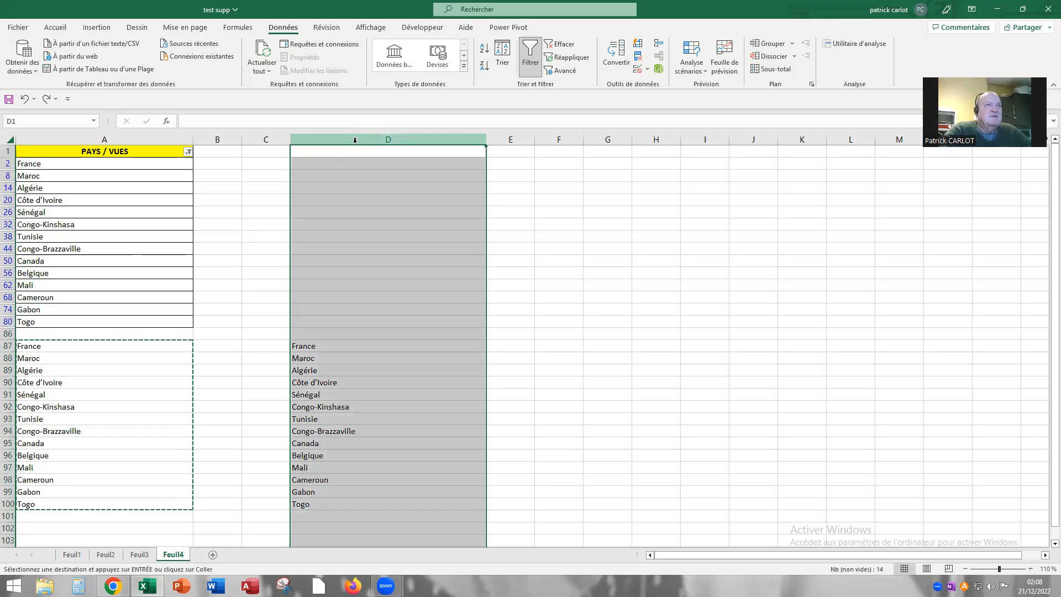
key(Escape)
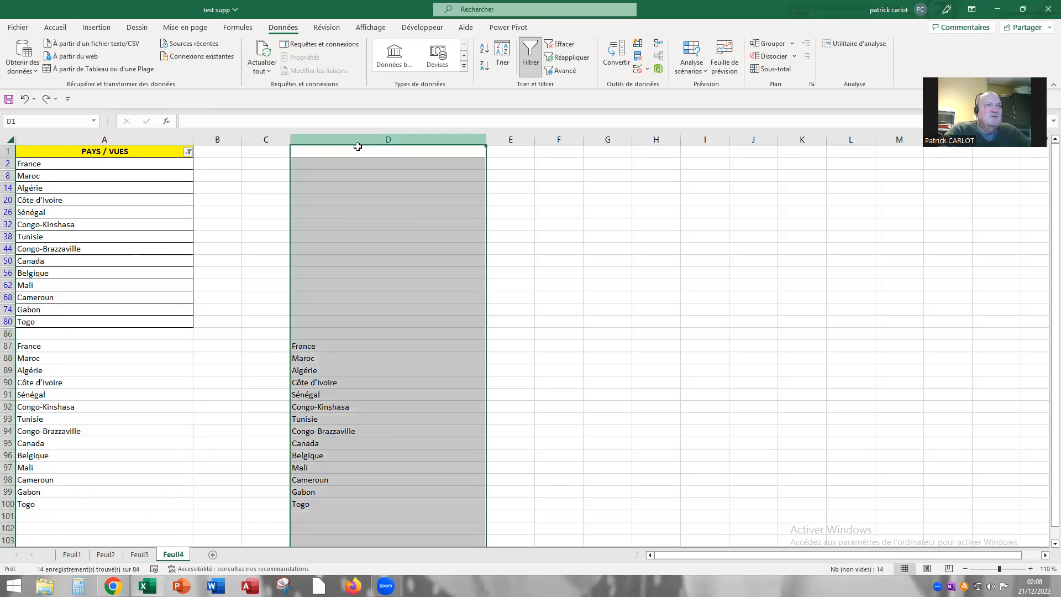
right_click(349, 200)
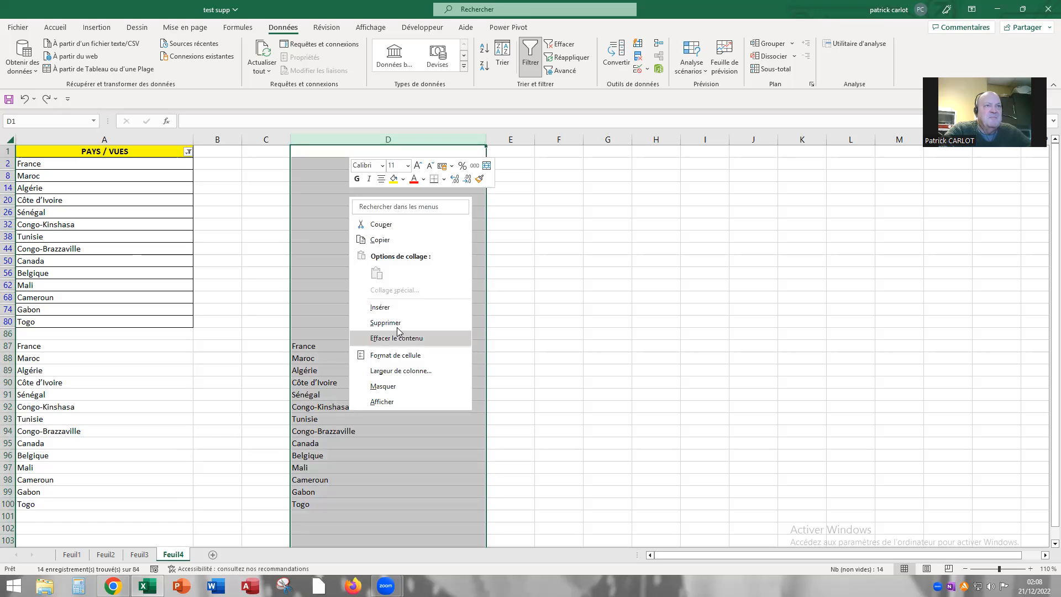
key(Return)
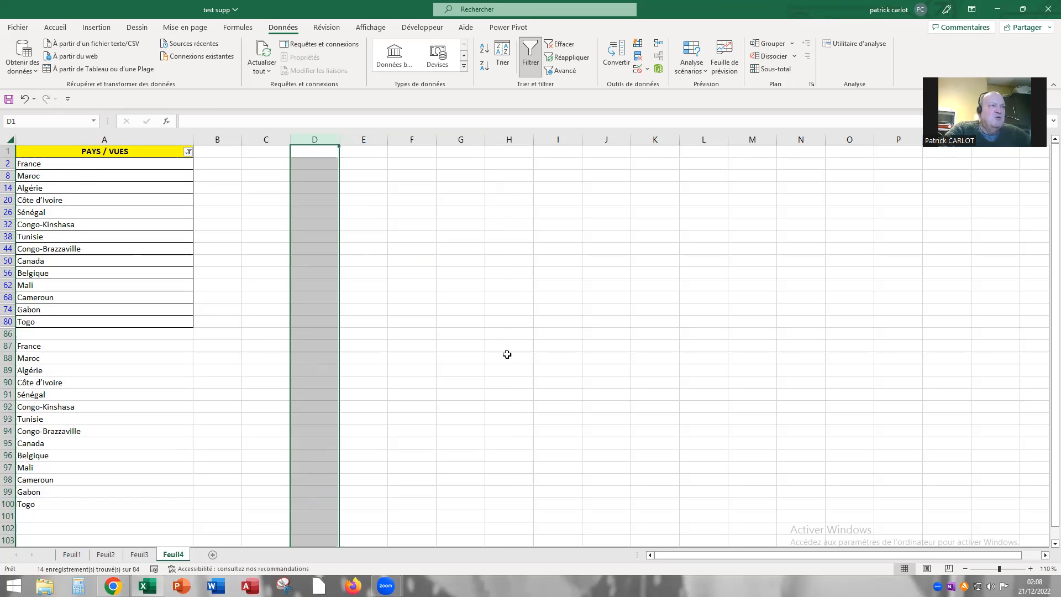
- Count the copied country names in A101, just below the list, with the formula =NBVAL(A87:A100)
scroll(230, 401, down, 2)
click(66, 445)
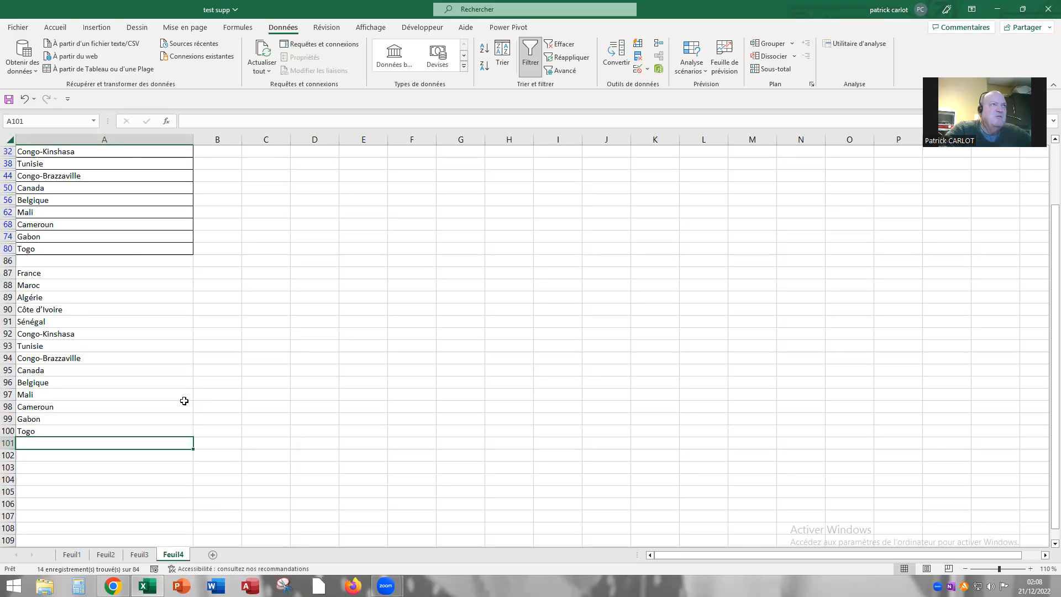
key(F2)
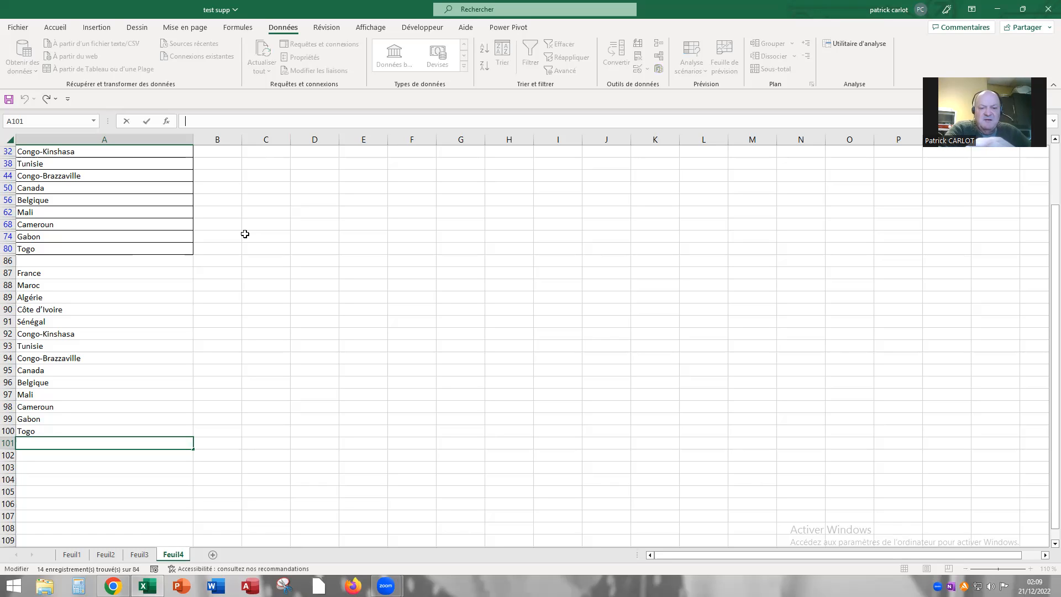
text(=)
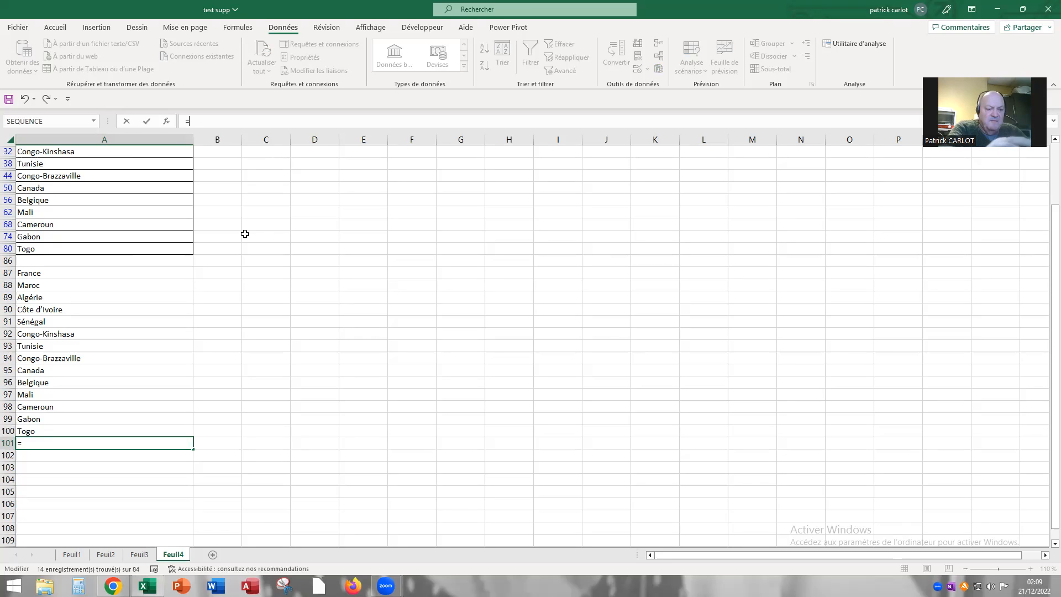
text(nbv)
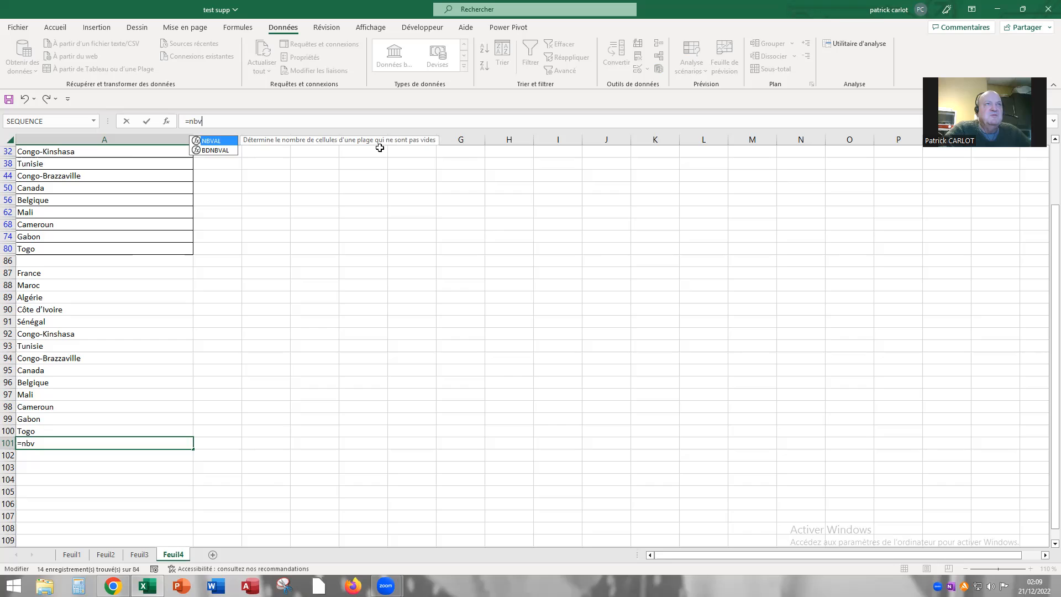
double_click(216, 141)
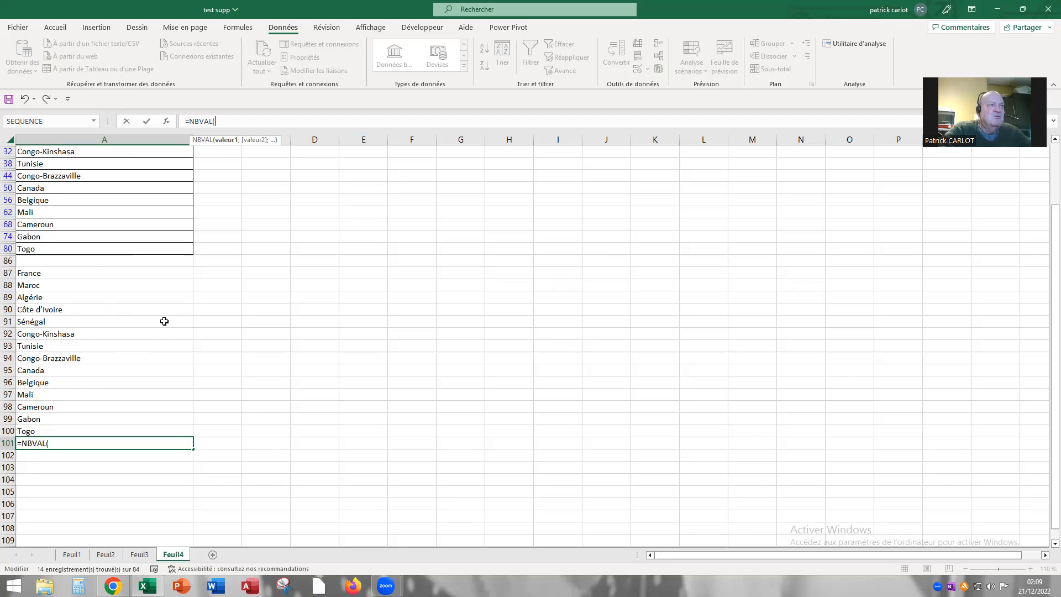
drag(47, 273, 48, 432)
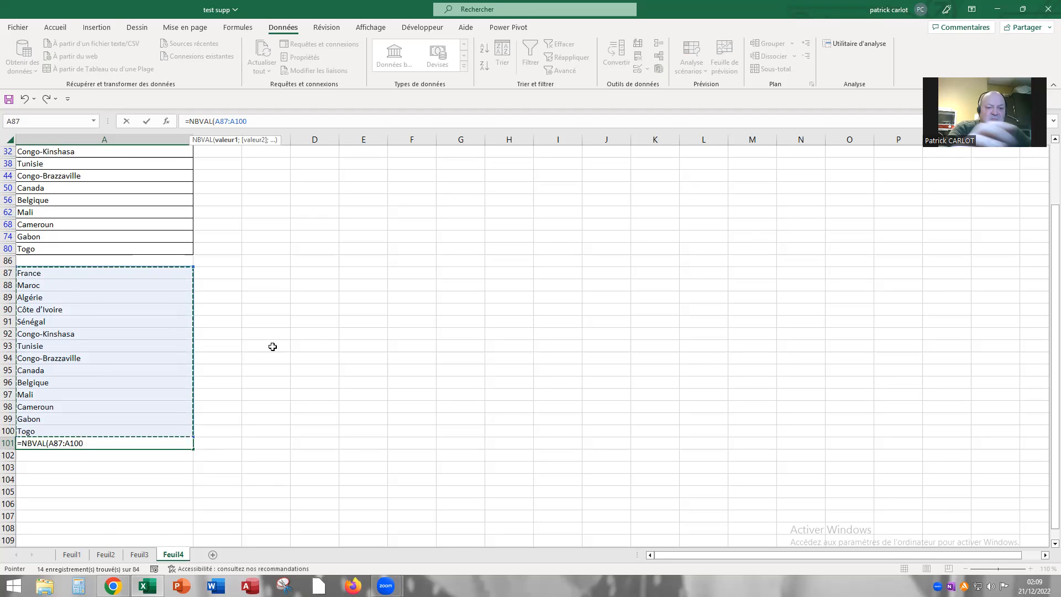
text())
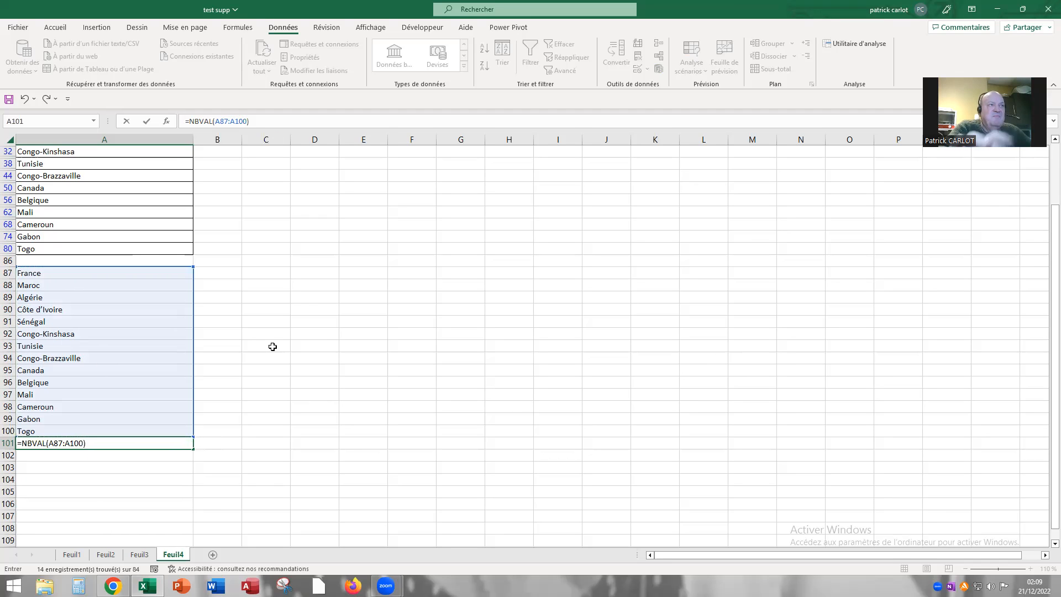
key(Return)
click(141, 442)
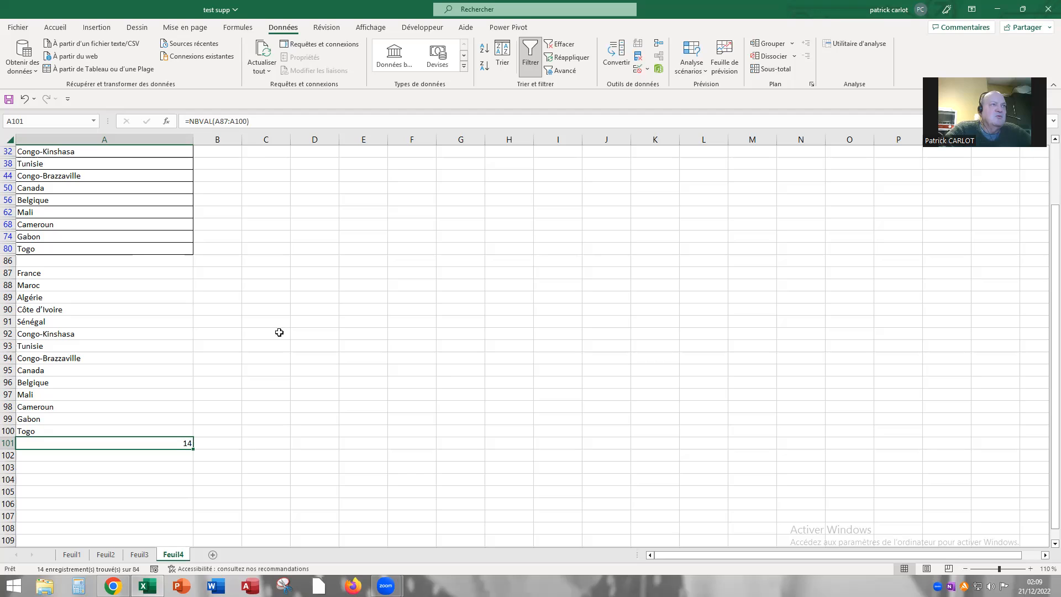
scroll(291, 337, up, 2)
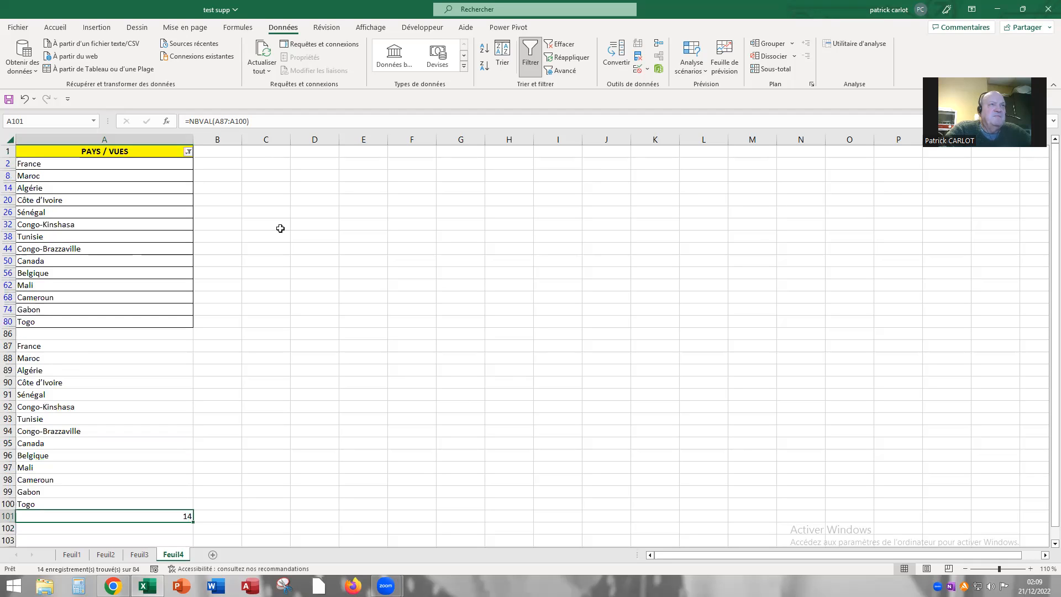